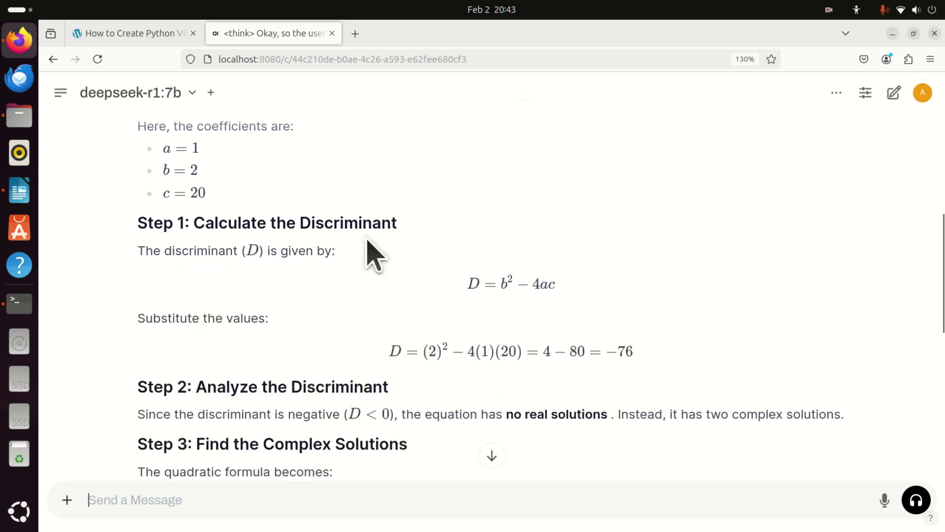
Scroll up and down through the previous DeepSeek-R1 reply in the chat.
scroll(367, 241, "up", 7)
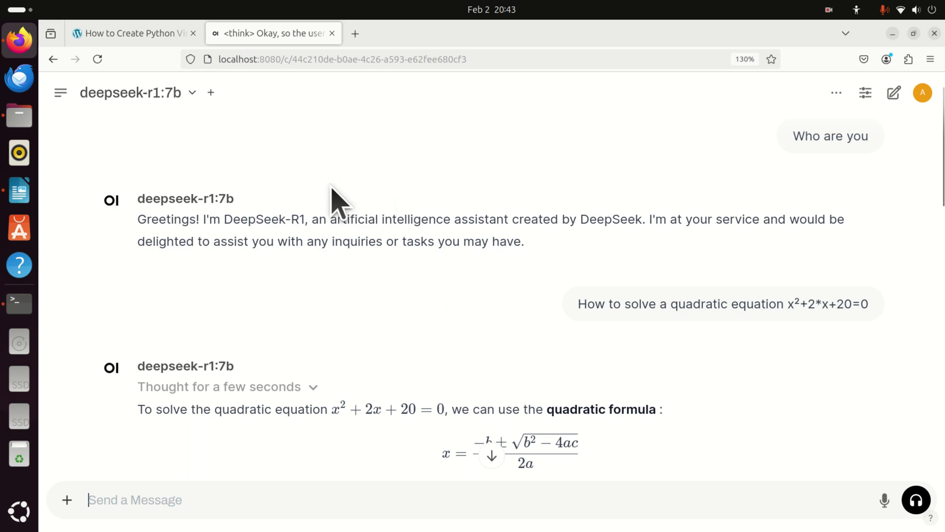
mouse_move(334, 194)
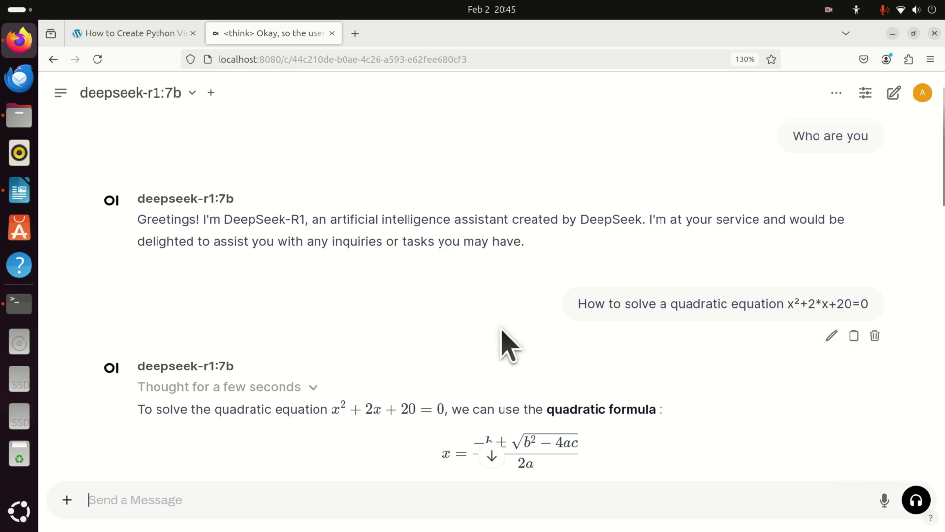
scroll(553, 243, "down", 5)
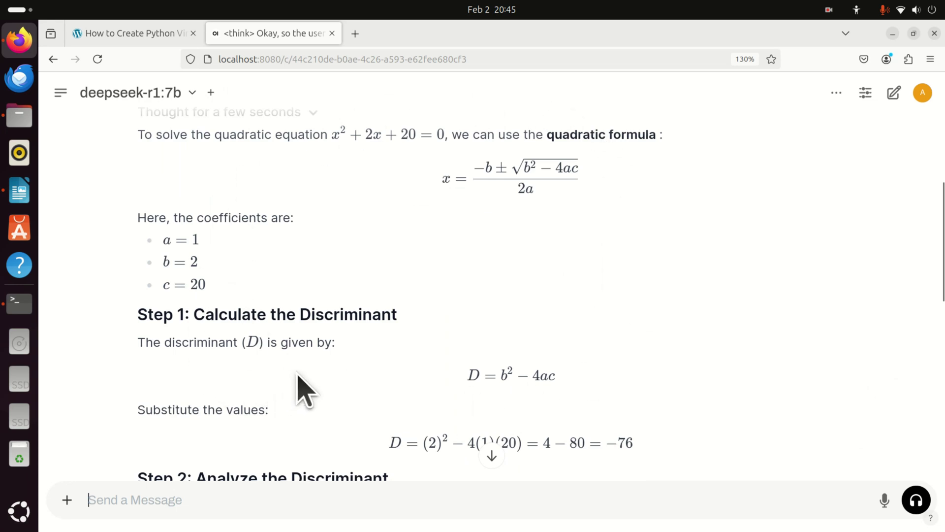
scroll(315, 391, "up", 3)
scroll(337, 380, "up", 2)
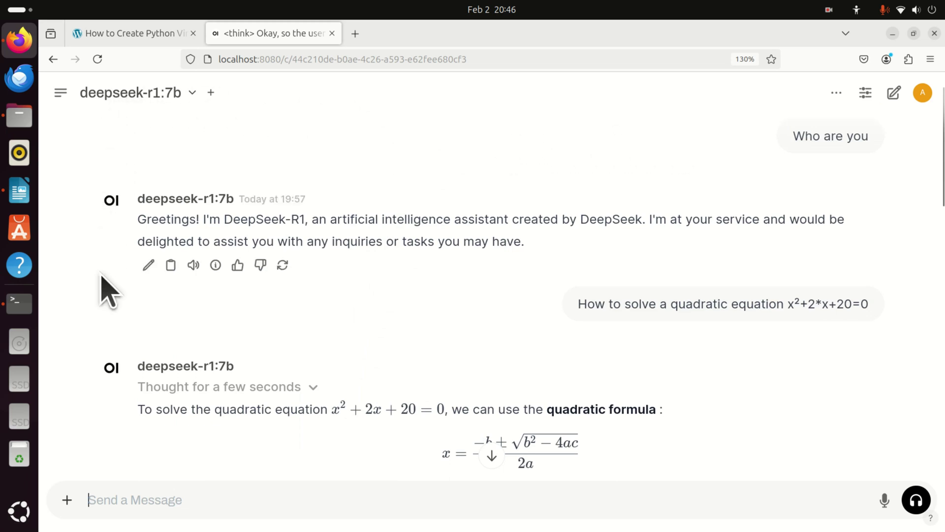
scroll(686, 286, "down", 2)
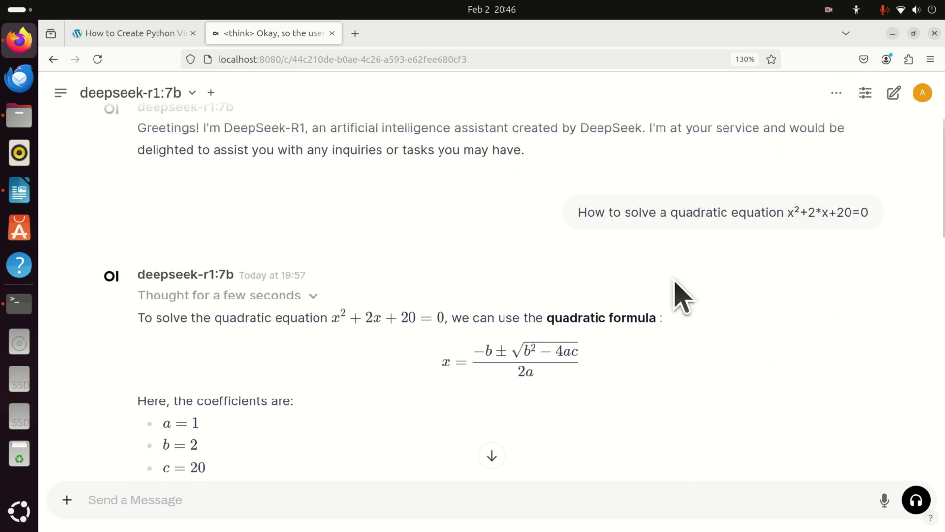
scroll(675, 279, "down", 2)
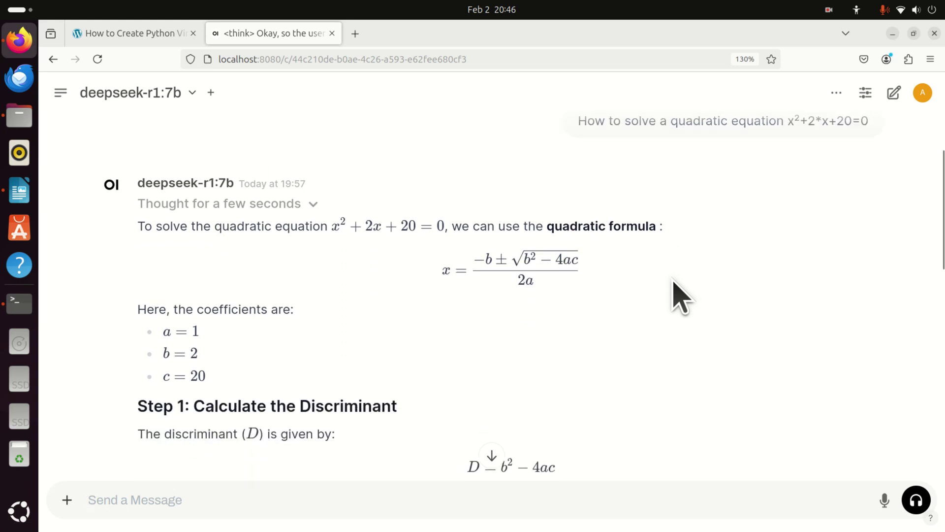
scroll(672, 280, "down", 6)
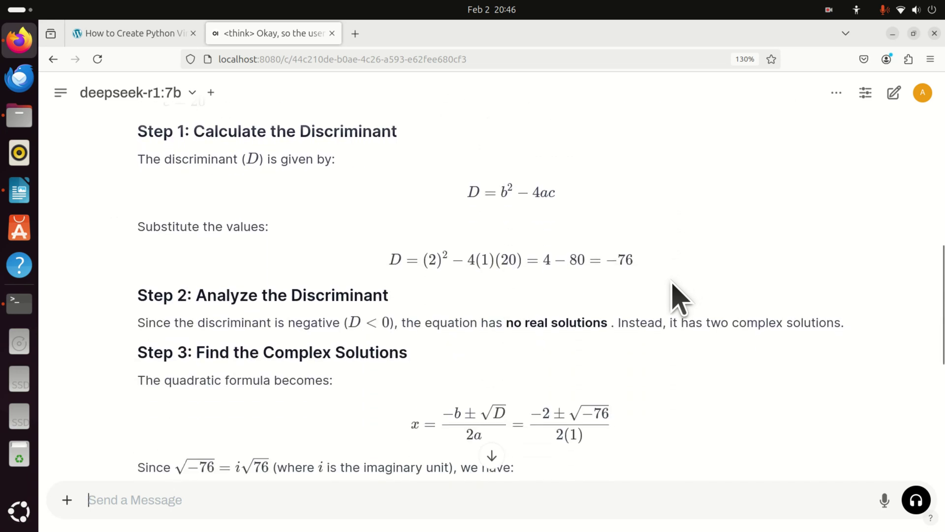
scroll(673, 282, "down", 2)
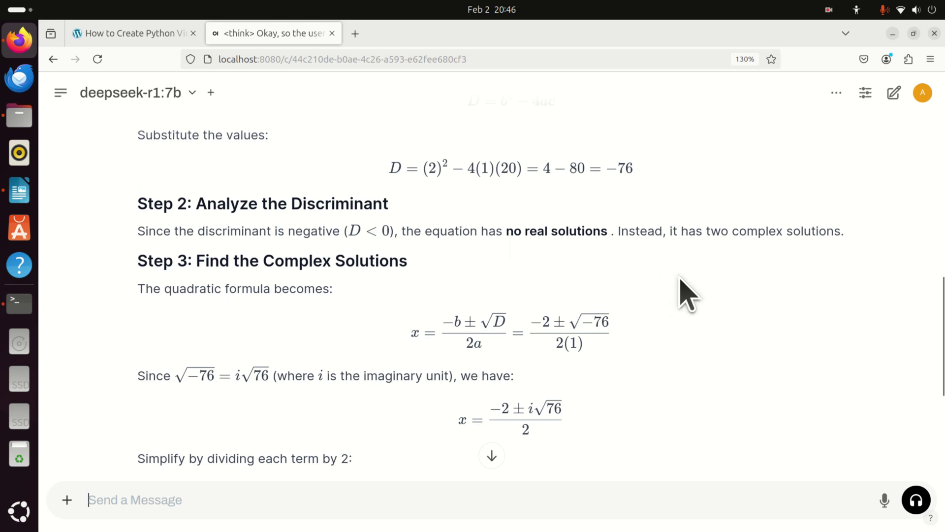
scroll(687, 295, "up", 8)
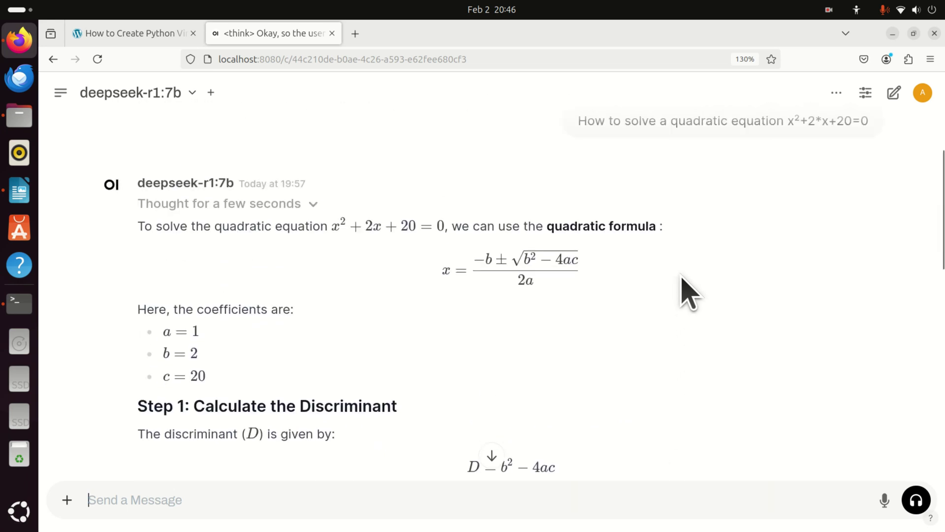
scroll(689, 288, "up", 4)
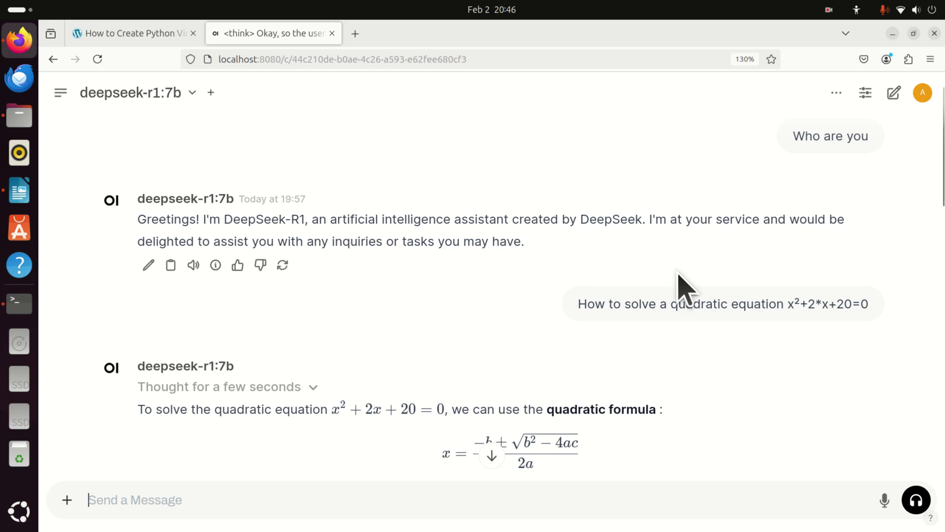
scroll(684, 293, "down", 8)
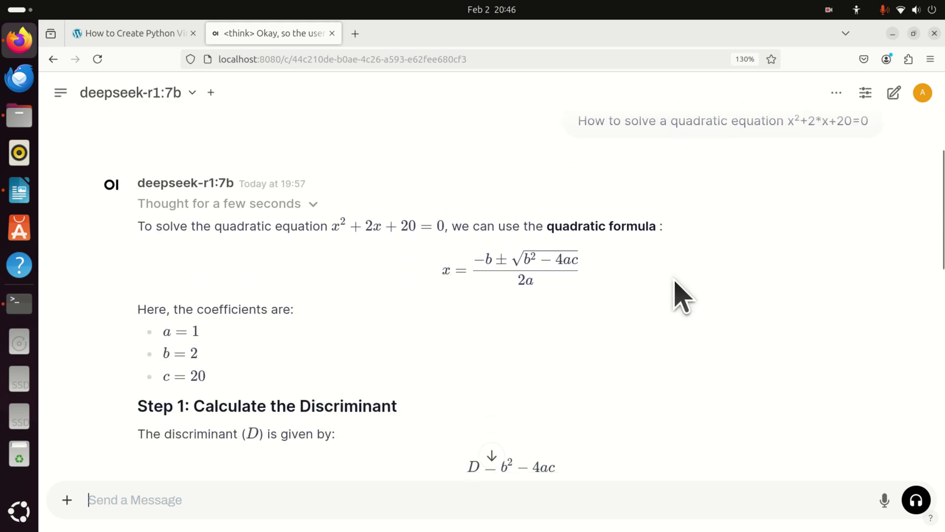
scroll(682, 295, "down", 2)
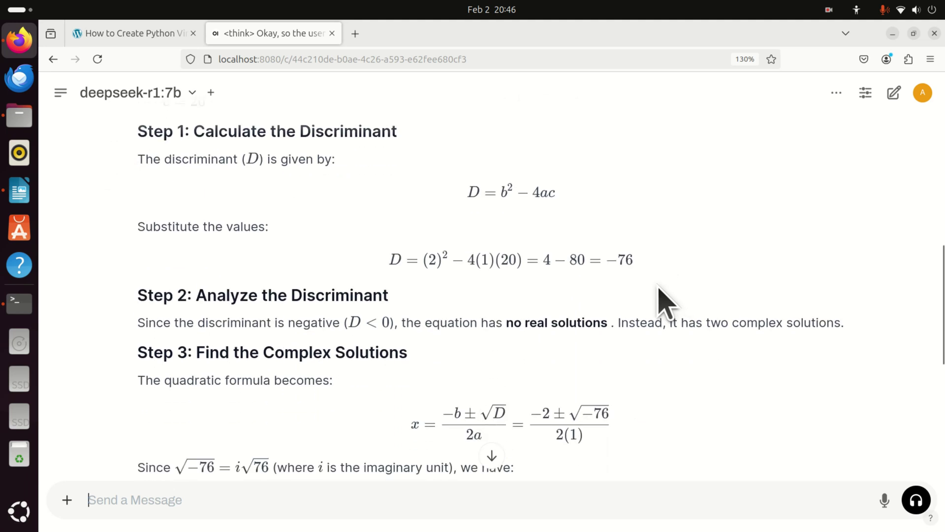
scroll(659, 289, "up", 8)
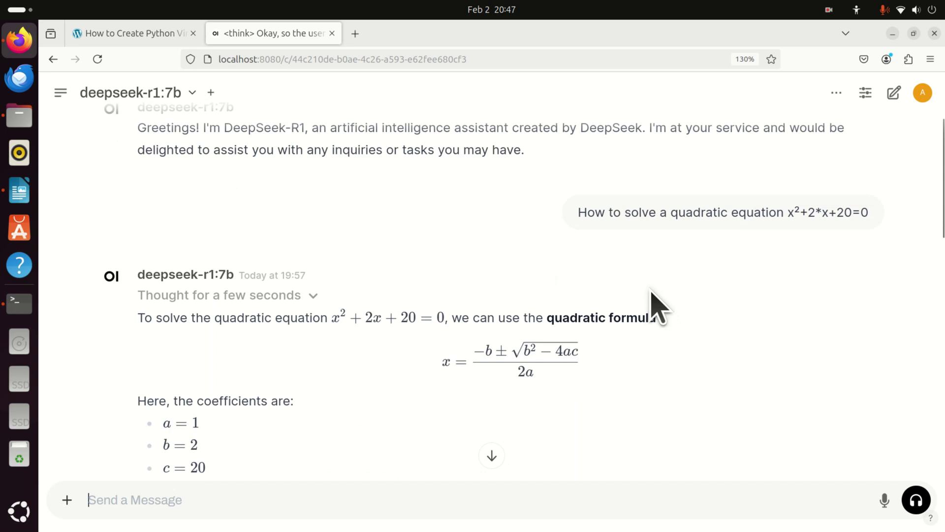
scroll(651, 292, "up", 3)
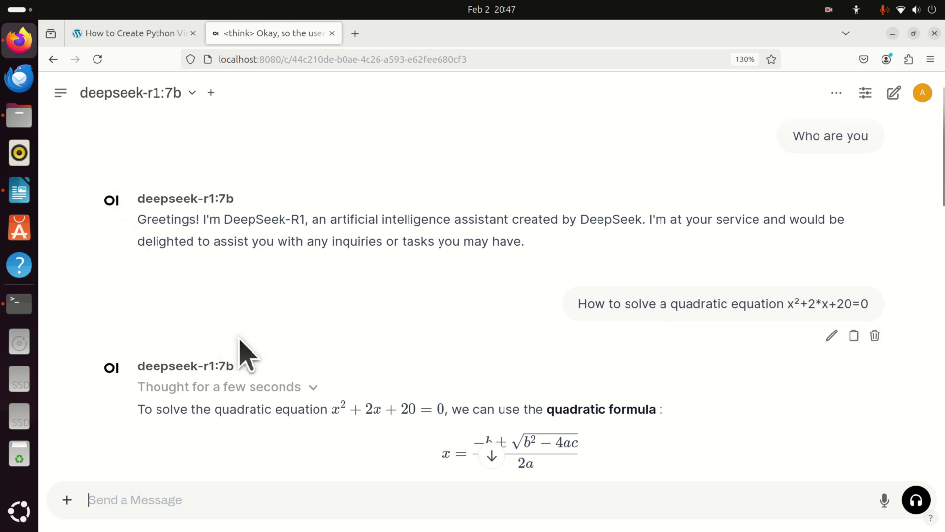
scroll(237, 374, "down", 5)
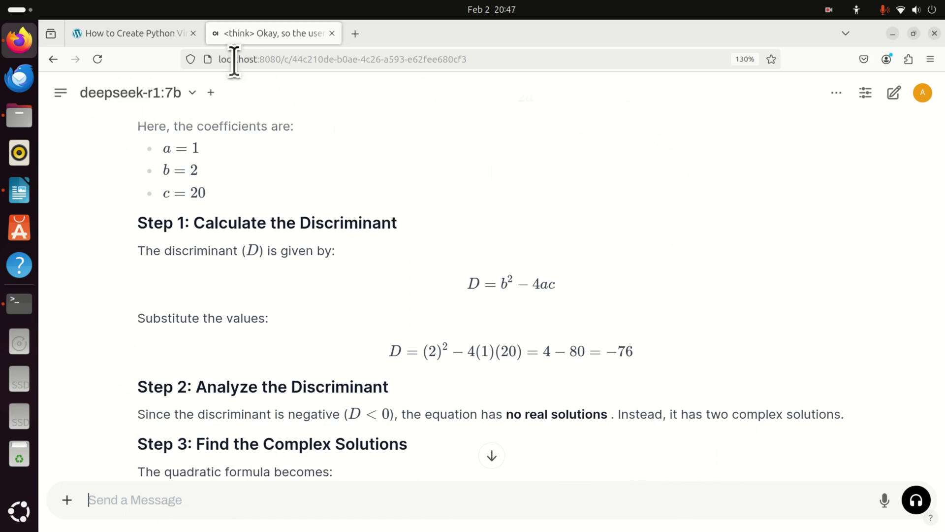
Send DeepSeek-R1 the new question 'How to solve the equation x²+2=0'.
left_click_drag(219, 60, 279, 59)
left_click(111, 209)
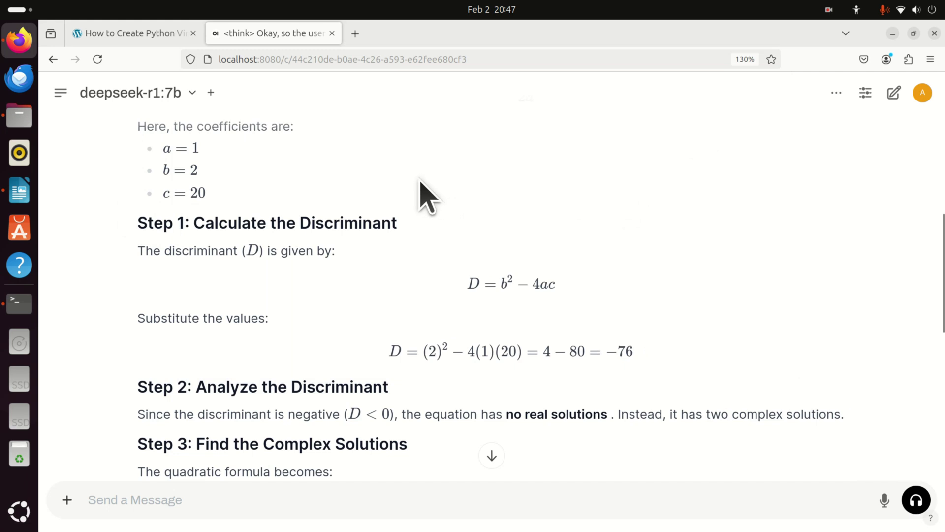
scroll(529, 202, "down", 3)
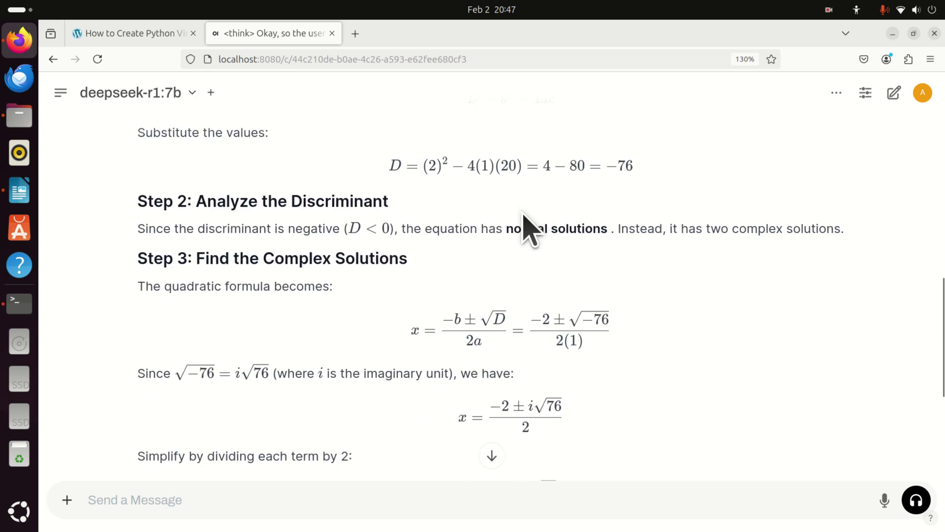
scroll(527, 212, "down", 3)
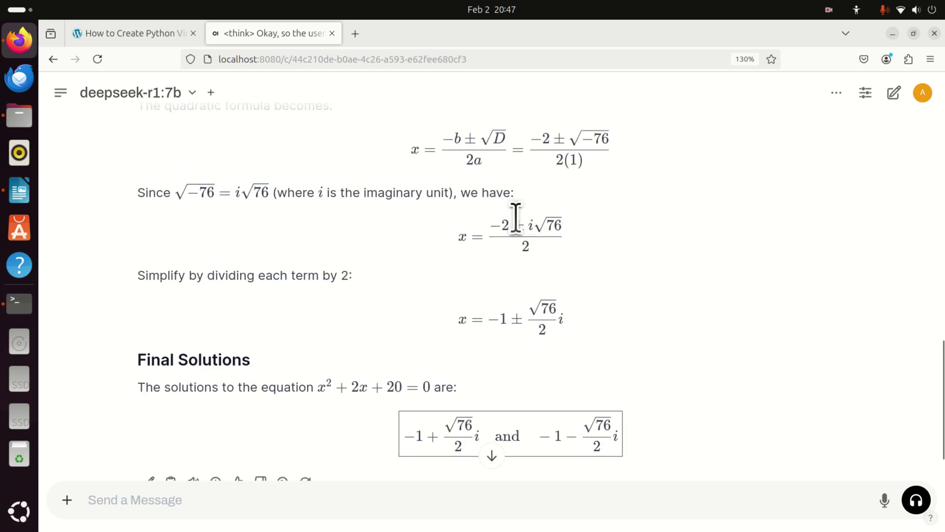
scroll(517, 217, "down", 2)
left_click(271, 491)
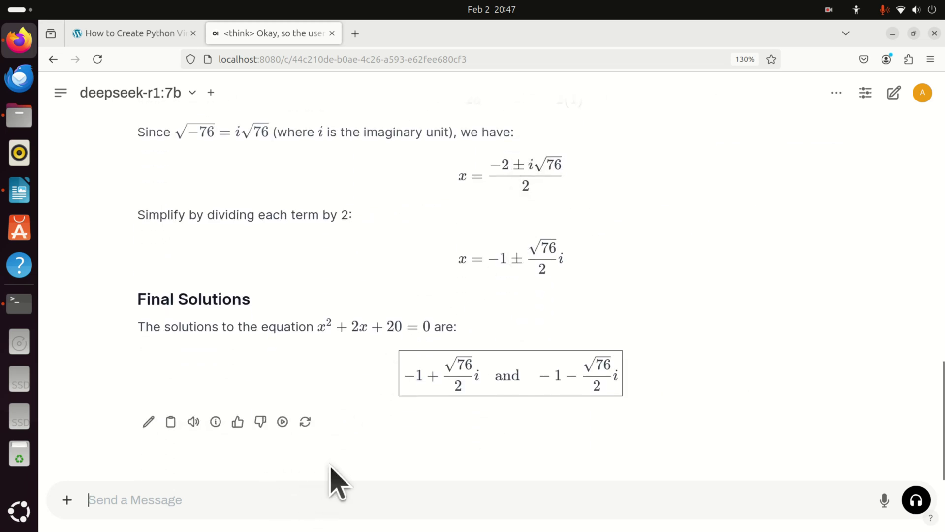
key("Up")
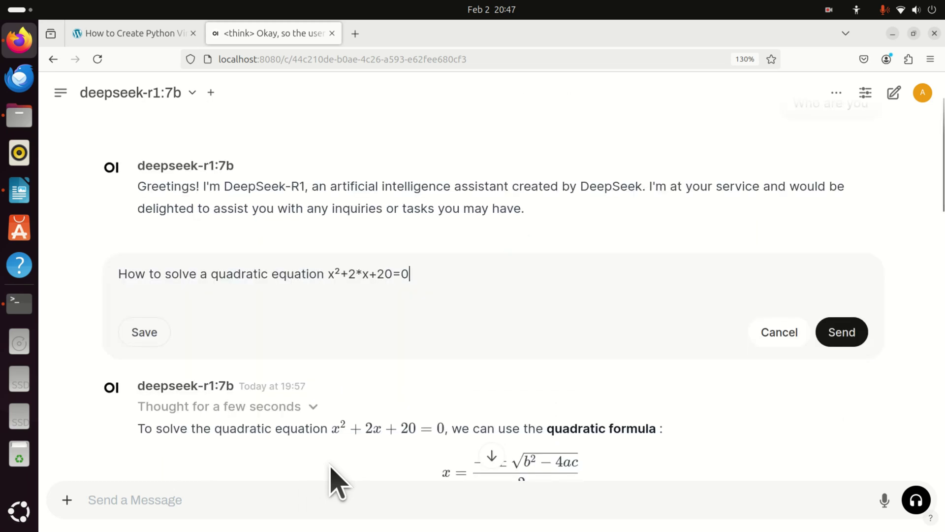
left_click(219, 501)
type("How to solve the equation x²+2")
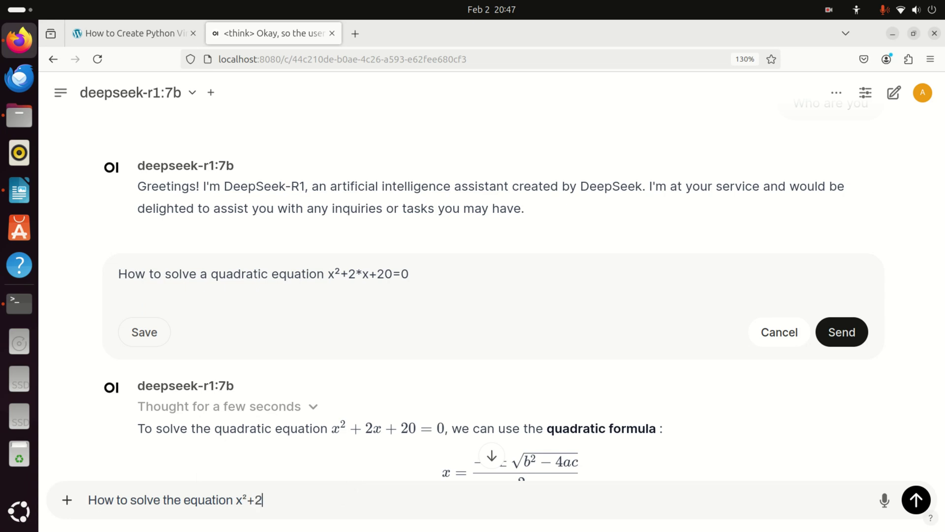
key("Return")
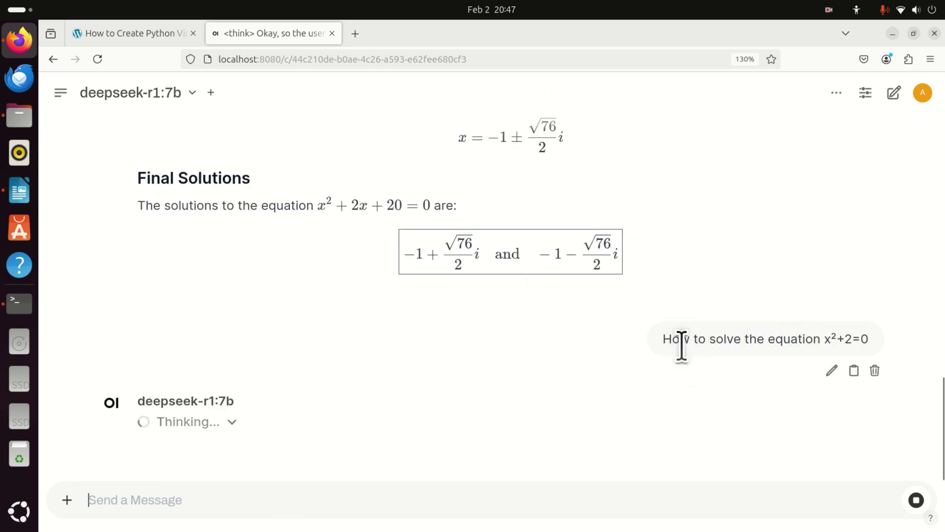
Follow the streamed answer's steps down to the boxed solution x = ±i√2.
scroll(532, 321, "up", 5)
scroll(534, 328, "down", 5)
scroll(530, 319, "up", 3)
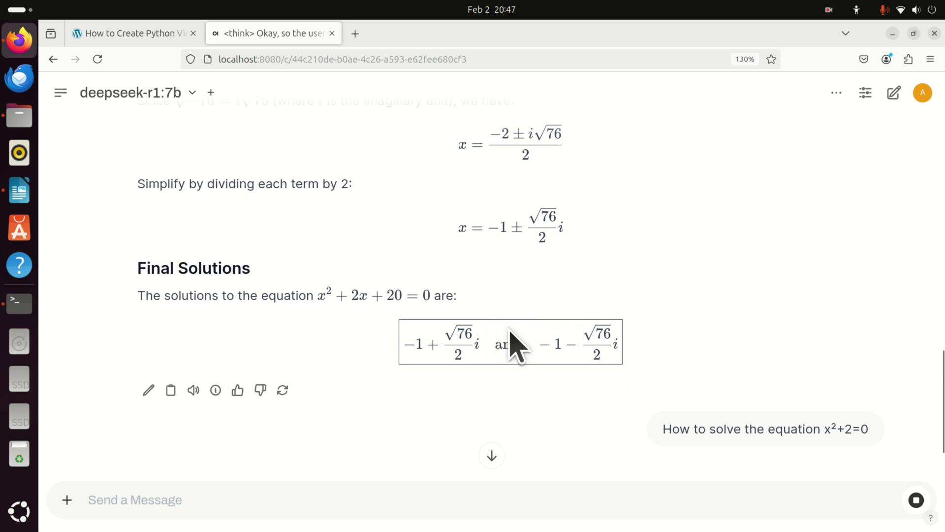
scroll(524, 348, "down", 7)
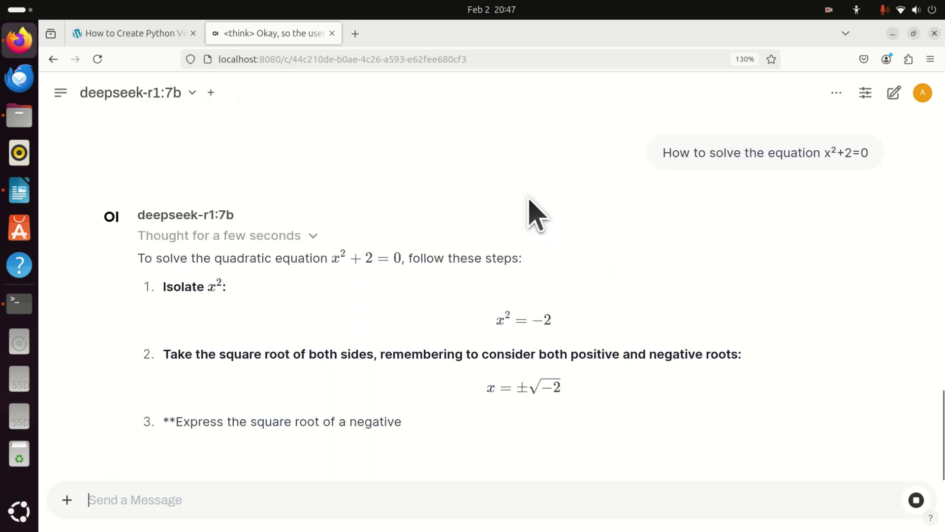
scroll(601, 320, "up", 1)
scroll(596, 331, "up", 2)
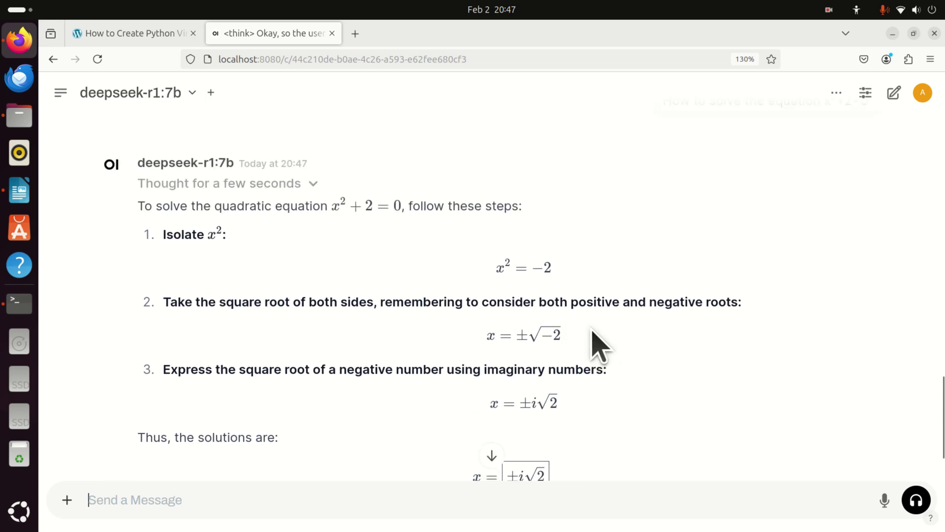
scroll(602, 316, "down", 3)
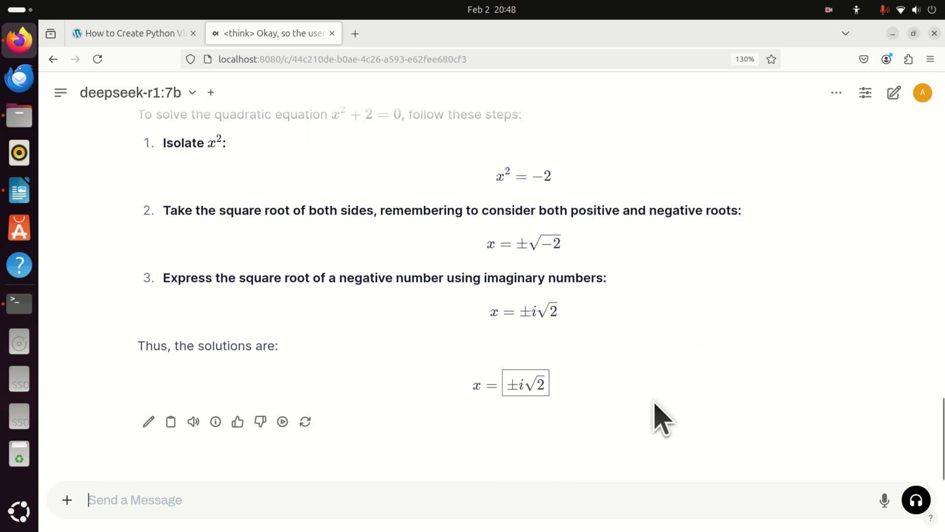
scroll(645, 415, "up", 5)
scroll(702, 295, "down", 2)
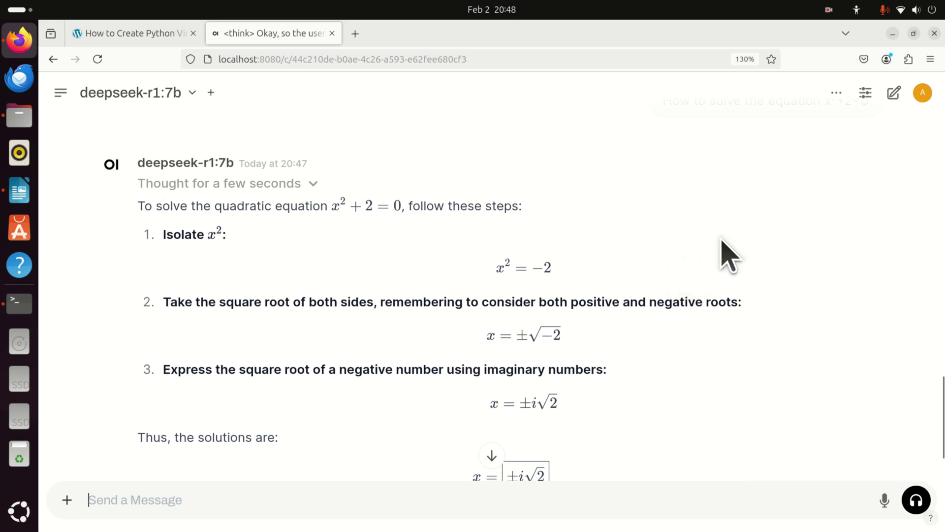
scroll(726, 253, "down", 2)
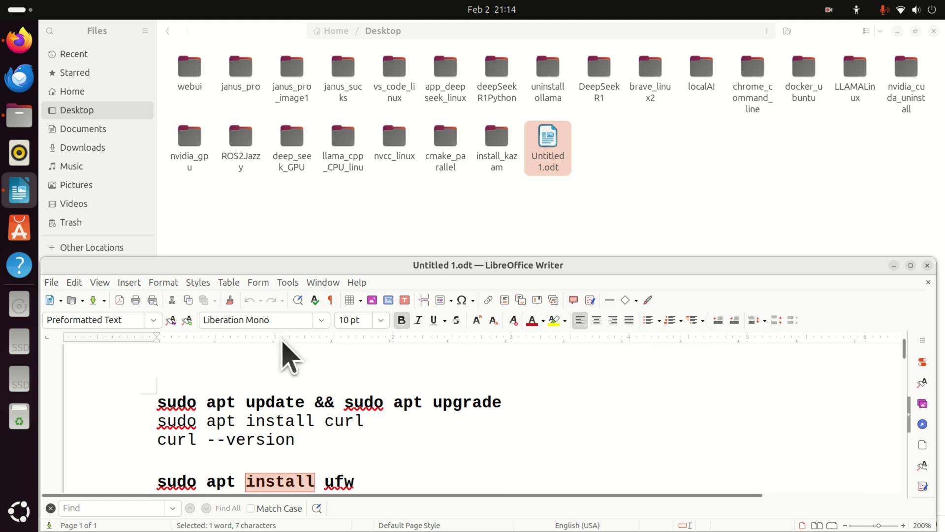
Launch Terminal from the application search and shrink it so the command notes show.
left_click(18, 511)
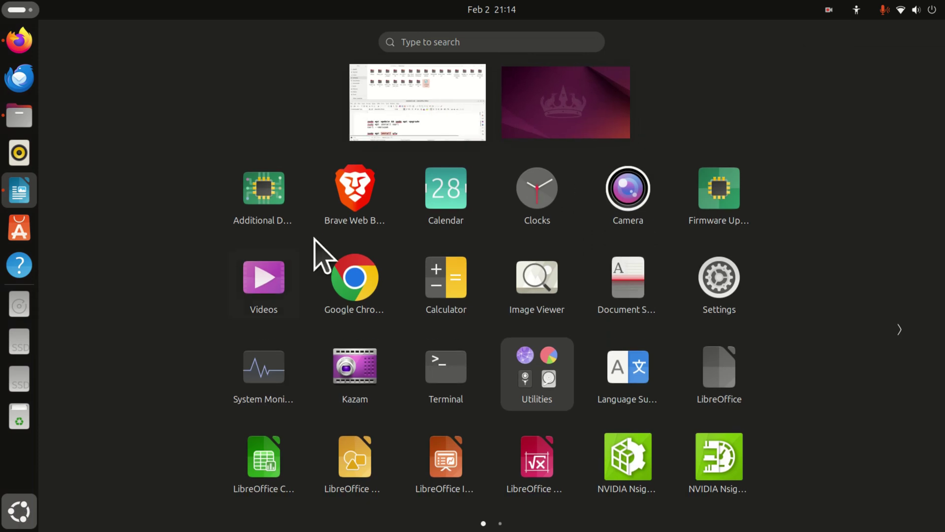
left_click(483, 43)
type("te")
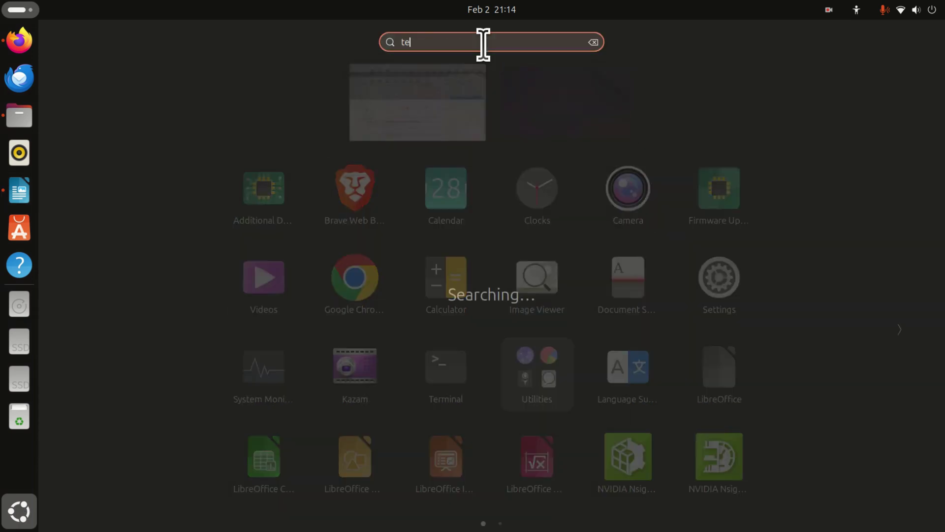
type("r")
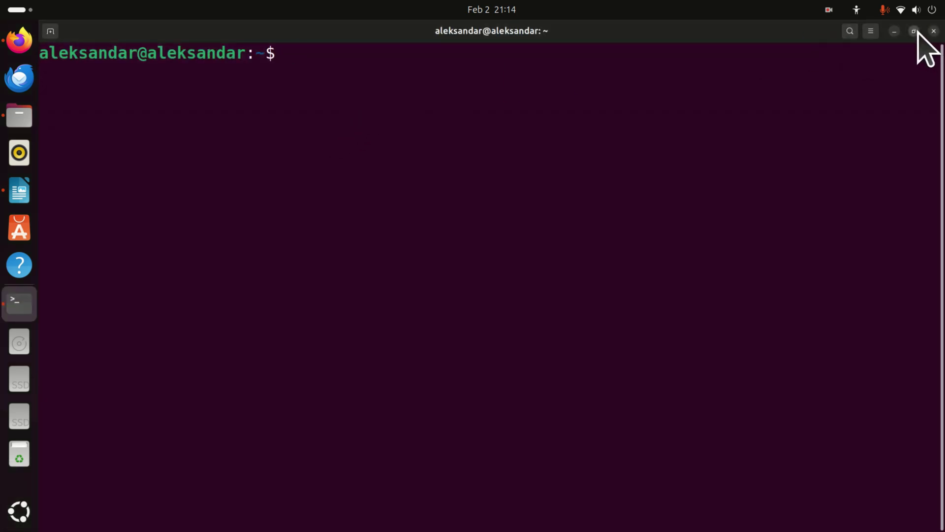
left_click(914, 31)
left_click_drag(460, 499, 477, 272)
Run 'sudo apt update && sudo apt upgrade', entering the password and confirming with y.
left_click(391, 399)
triple_click(393, 400)
right_click(395, 400)
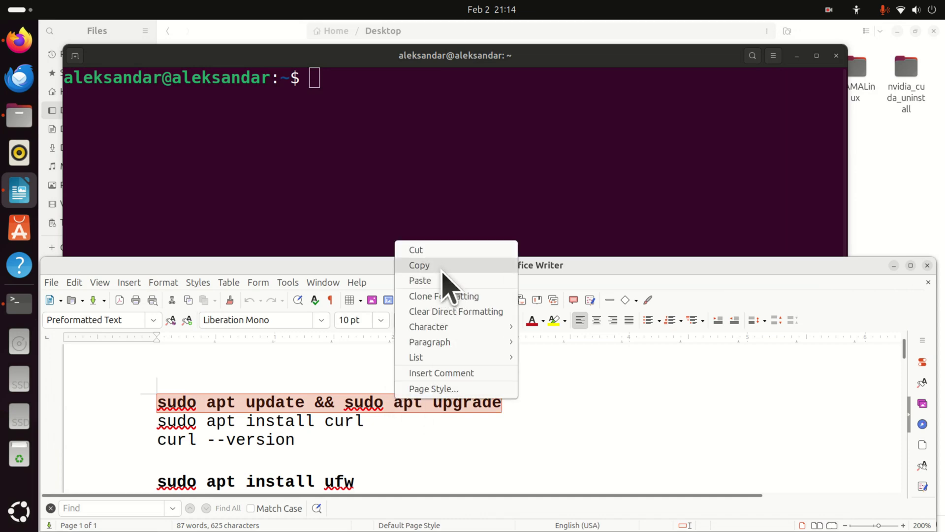
left_click(419, 264)
right_click(385, 100)
left_click(396, 130)
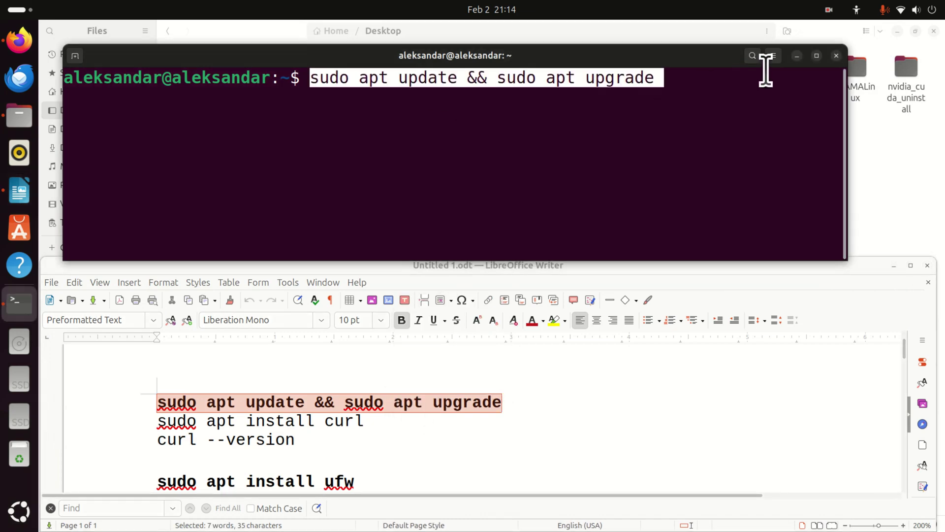
left_click_drag(847, 74, 934, 75)
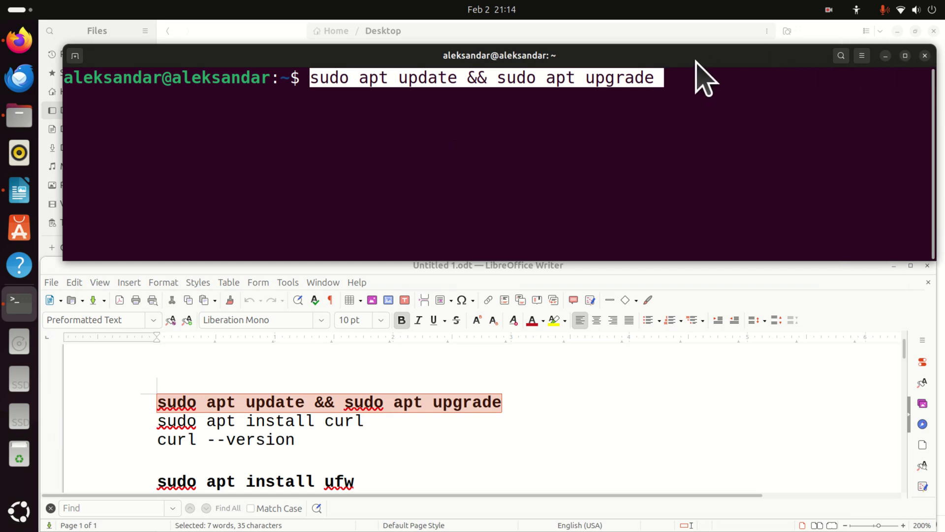
left_click_drag(695, 60, 678, 43)
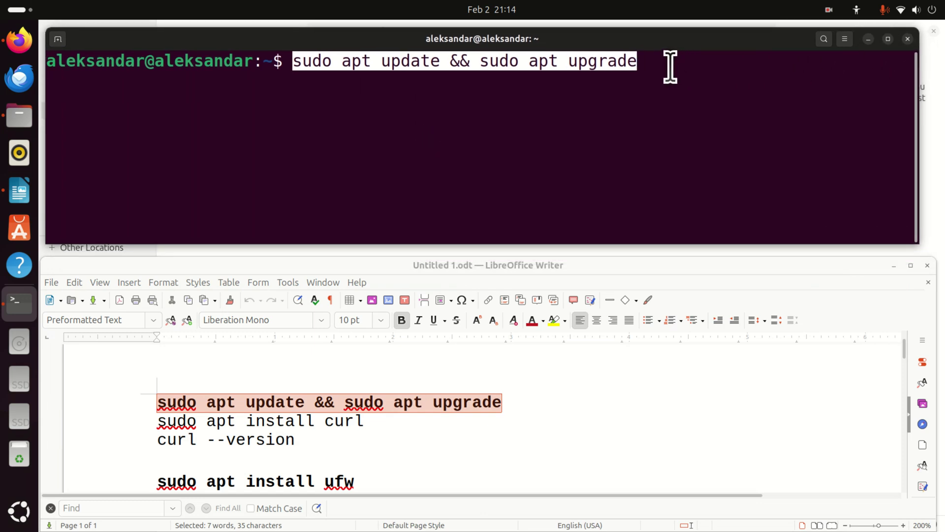
key("Return")
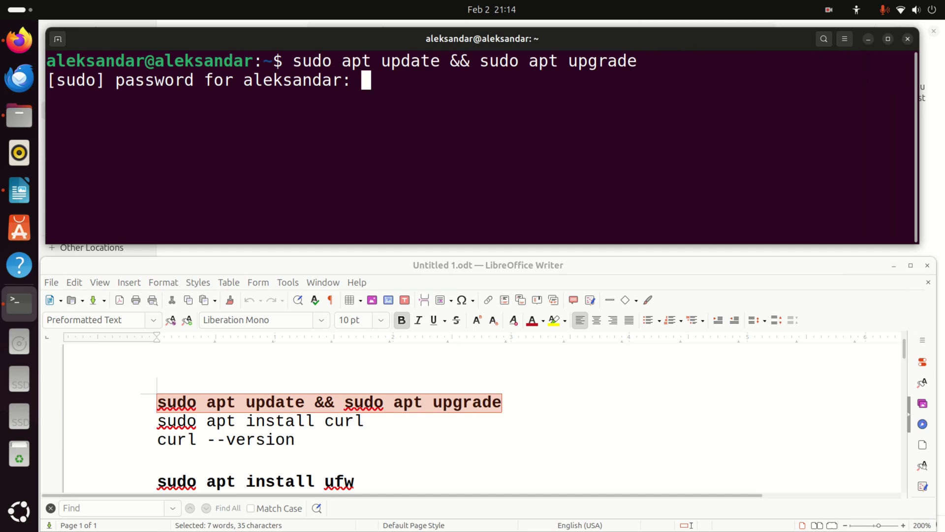
key("Return")
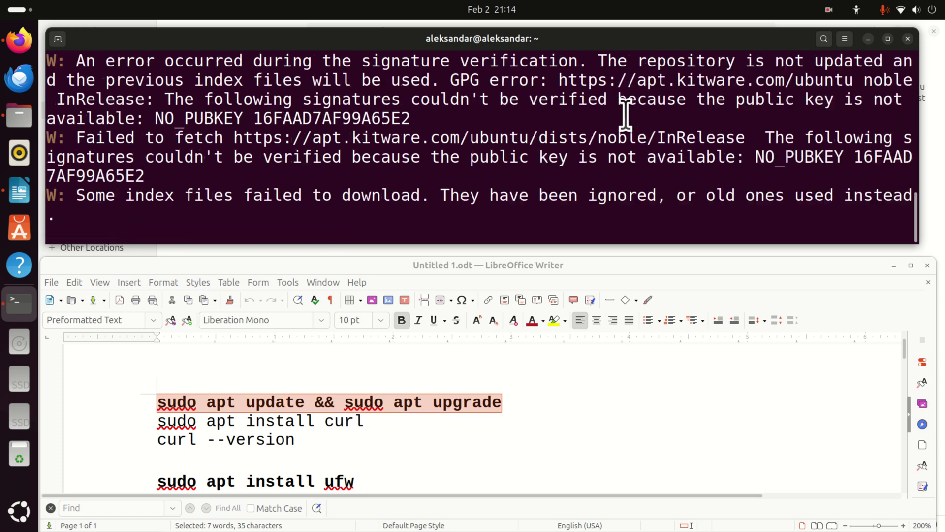
type("y")
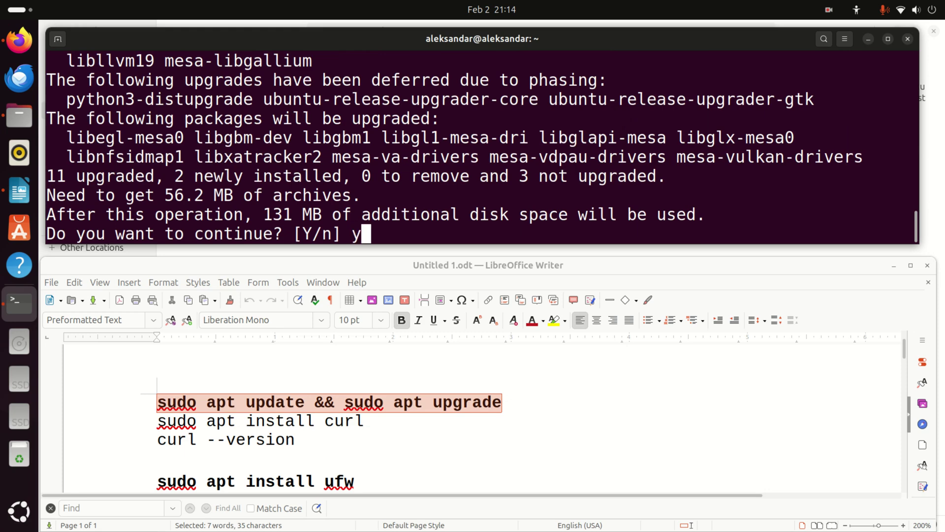
key("Return")
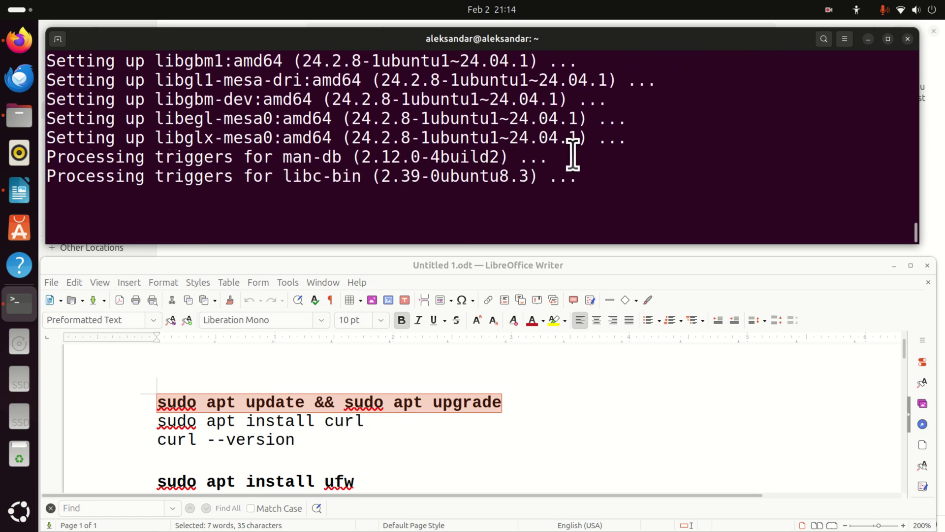
Copy 'sudo apt install curl' from the notes and run it in Terminal.
left_click(294, 416)
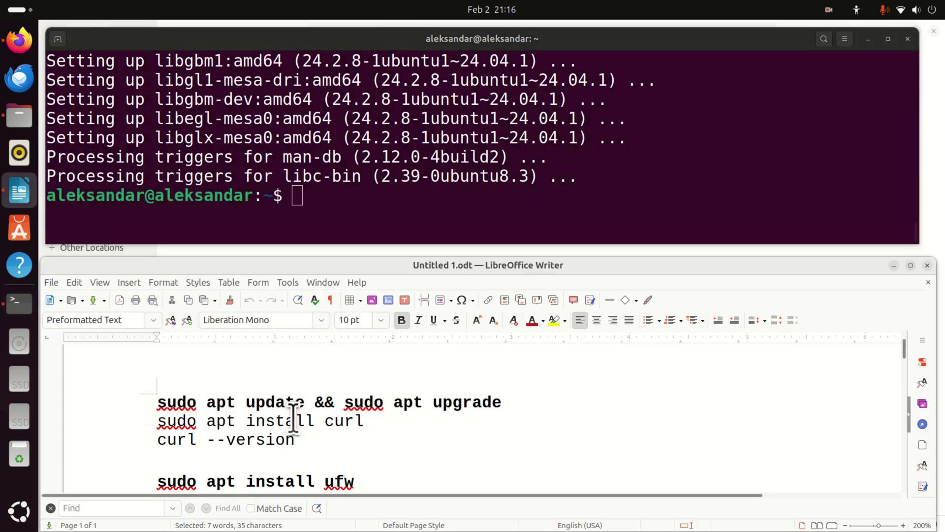
triple_click(295, 416)
right_click(296, 416)
left_click(340, 268)
left_click(344, 196)
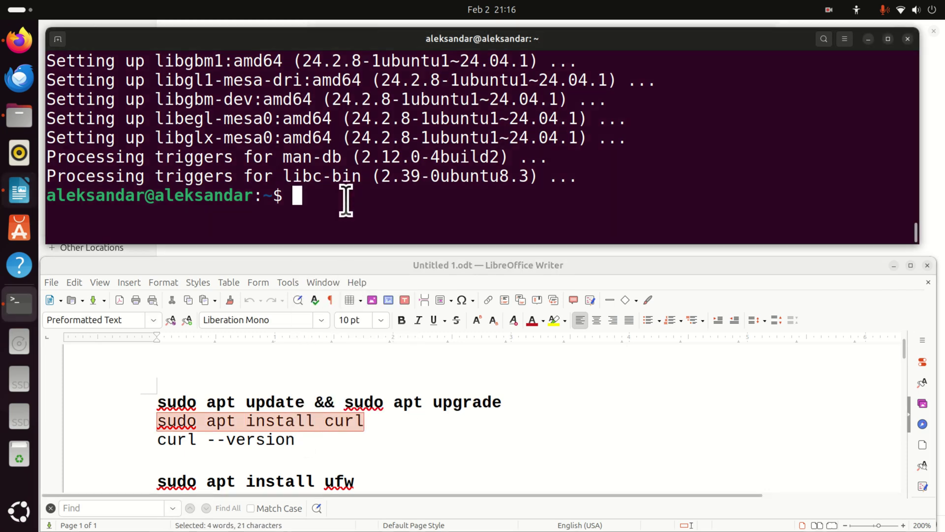
right_click(353, 203)
left_click(395, 239)
key("Return")
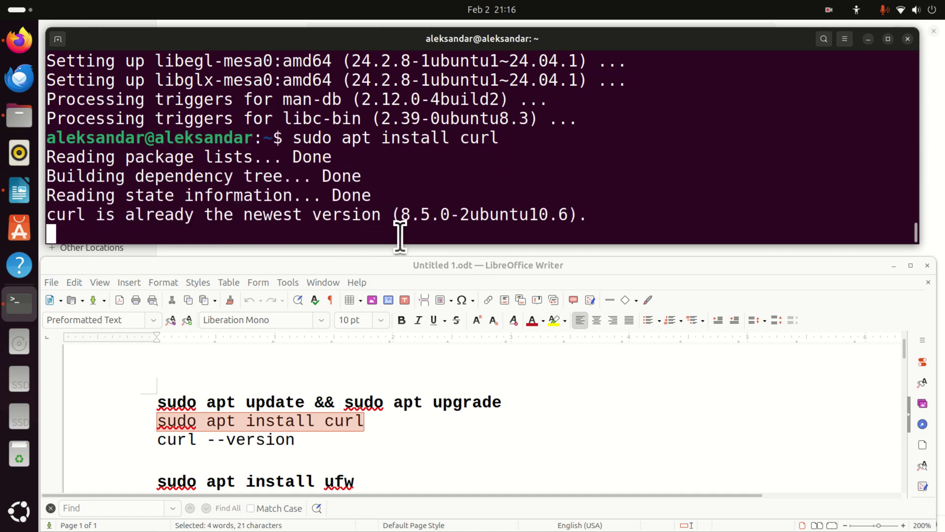
Run 'curl --version' and select the first lines of its output.
left_click(247, 439)
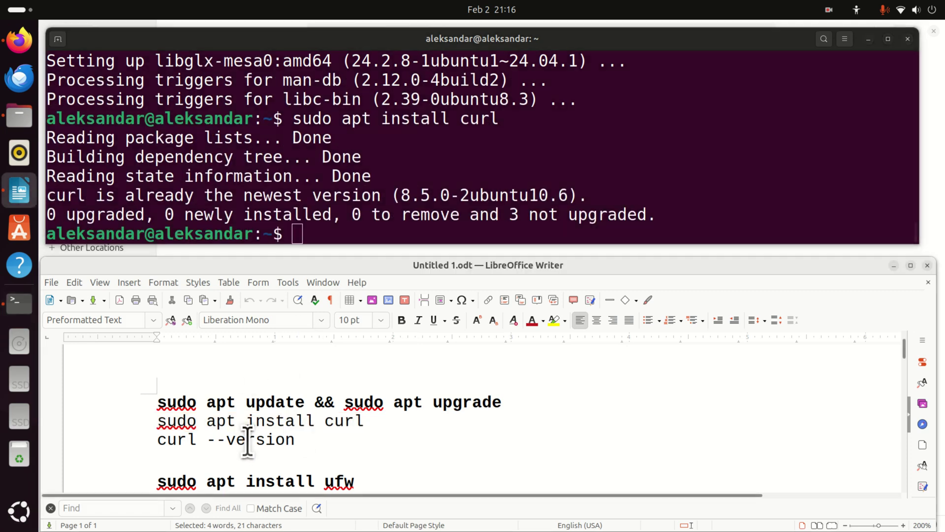
triple_click(247, 440)
right_click(248, 439)
left_click(315, 270)
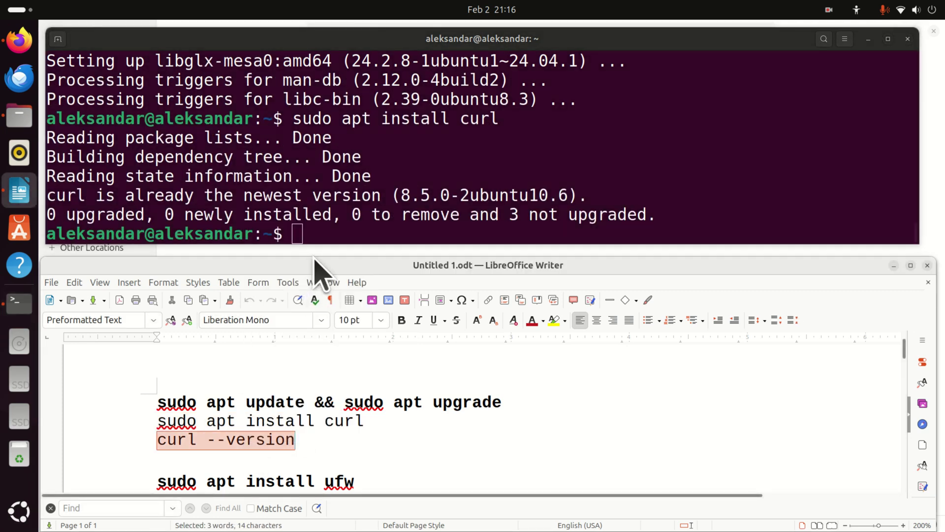
right_click(338, 237)
left_click(424, 274)
key("Return")
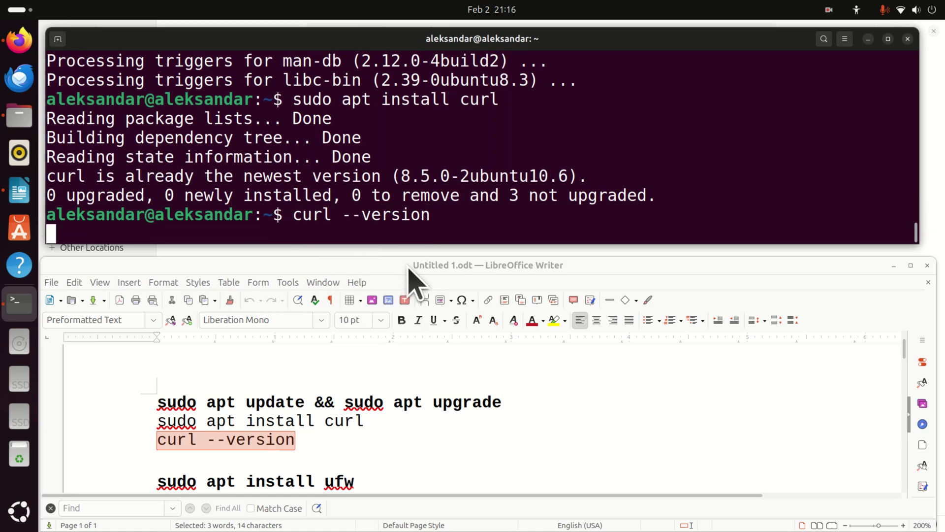
left_click_drag(52, 79, 289, 152)
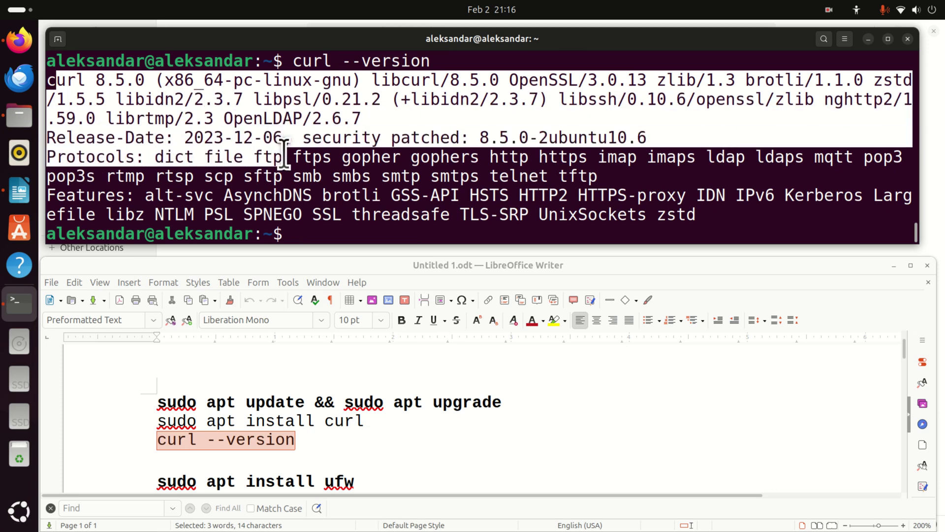
Copy 'sudo apt install ufw' from the notes and run it in Terminal.
left_click(341, 475)
scroll(345, 463, "down", 3)
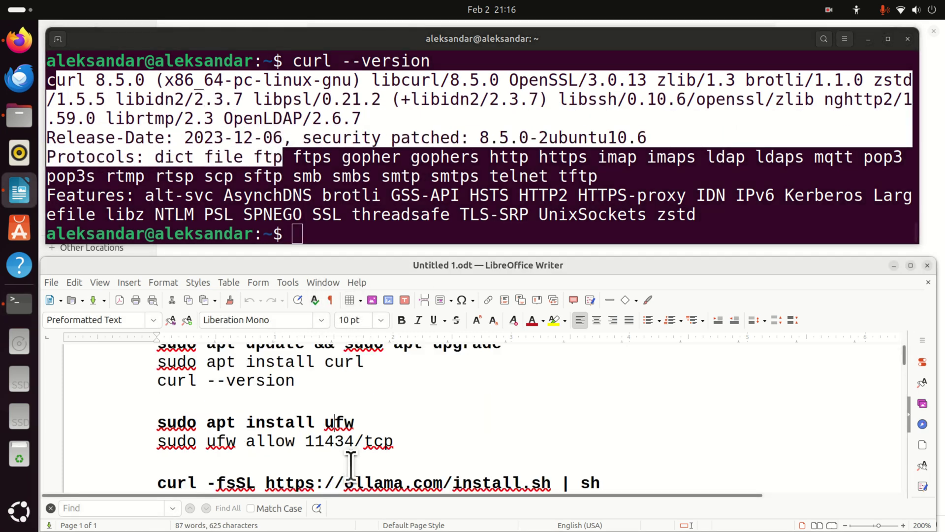
left_click_drag(407, 440, 146, 419)
right_click(183, 417)
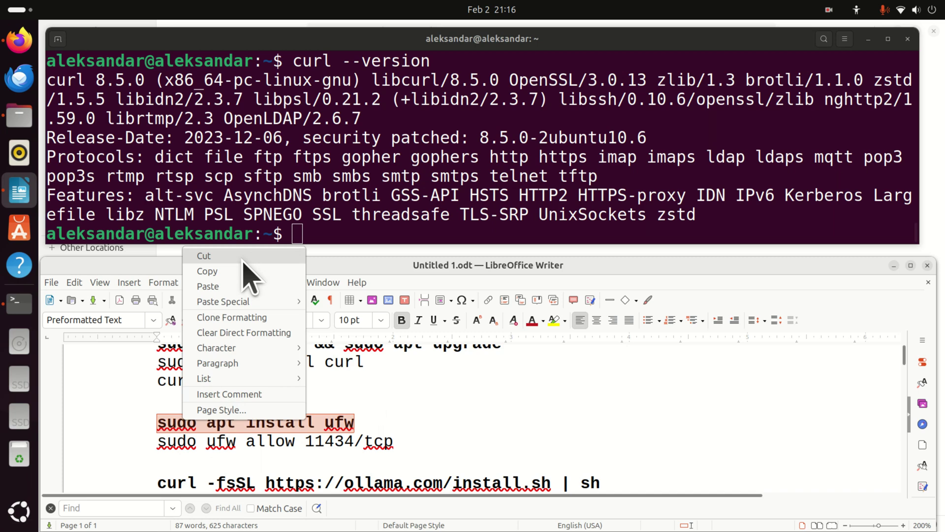
left_click(250, 271)
right_click(345, 235)
left_click(373, 276)
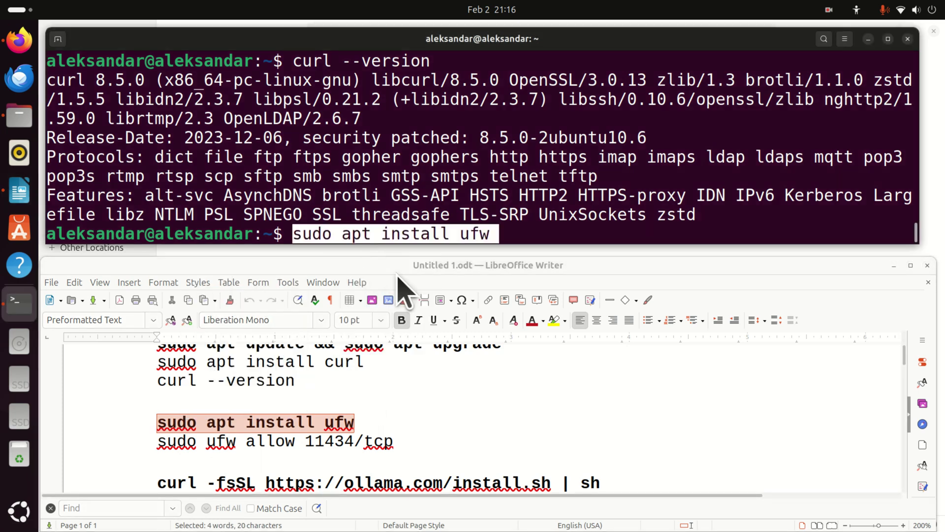
key("Return")
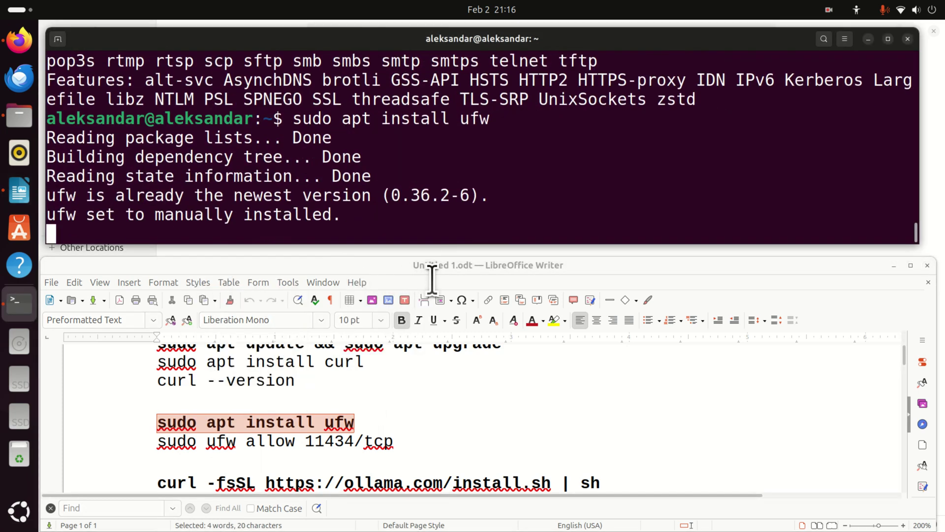
Run 'sudo ufw allow 11434/tcp' to open port 11434 in the firewall.
left_click(316, 446)
triple_click(315, 447)
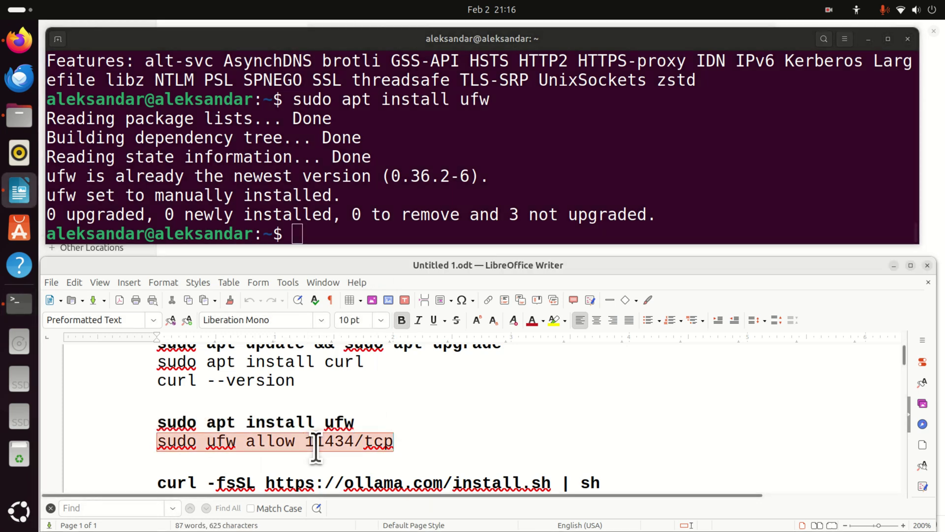
right_click(315, 448)
left_click(370, 302)
right_click(364, 242)
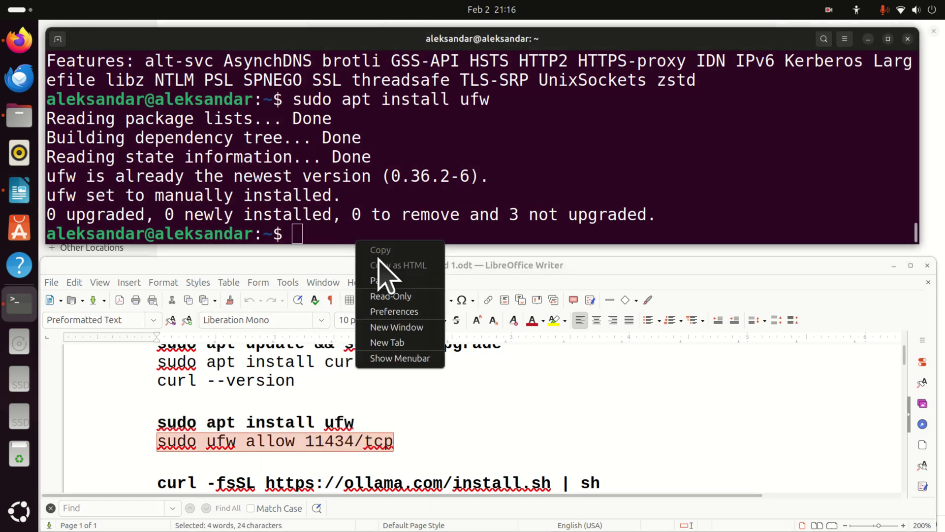
left_click(386, 265)
key("Return")
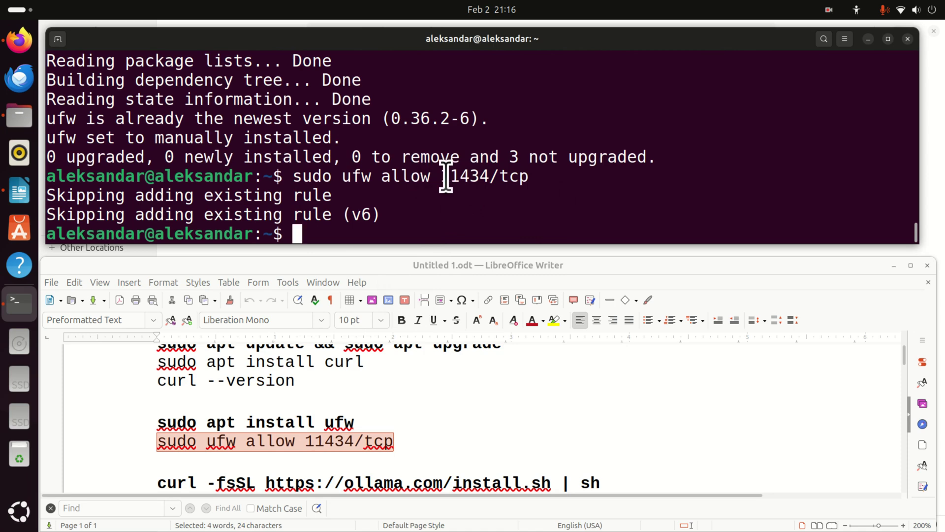
left_click_drag(448, 176, 538, 177)
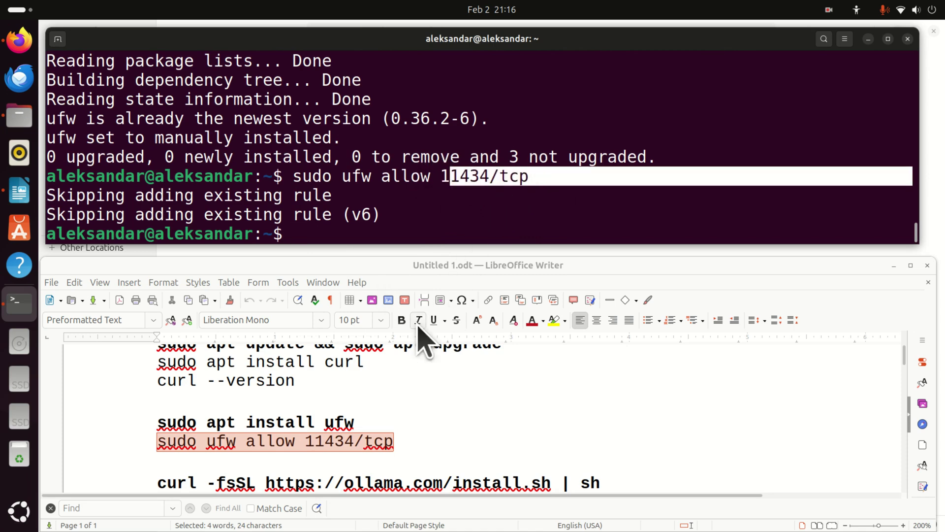
scroll(392, 401, "down", 2)
scroll(395, 384, "up", 2)
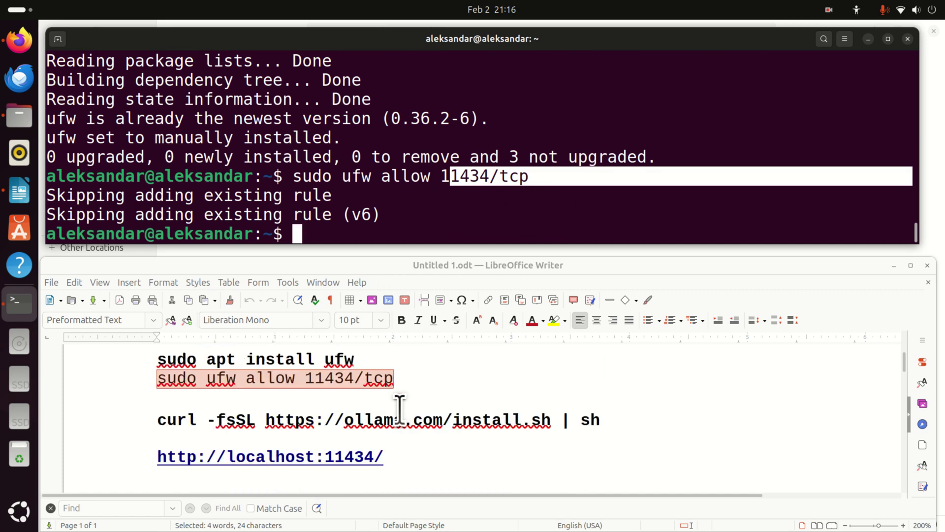
triple_click(399, 417)
right_click(398, 416)
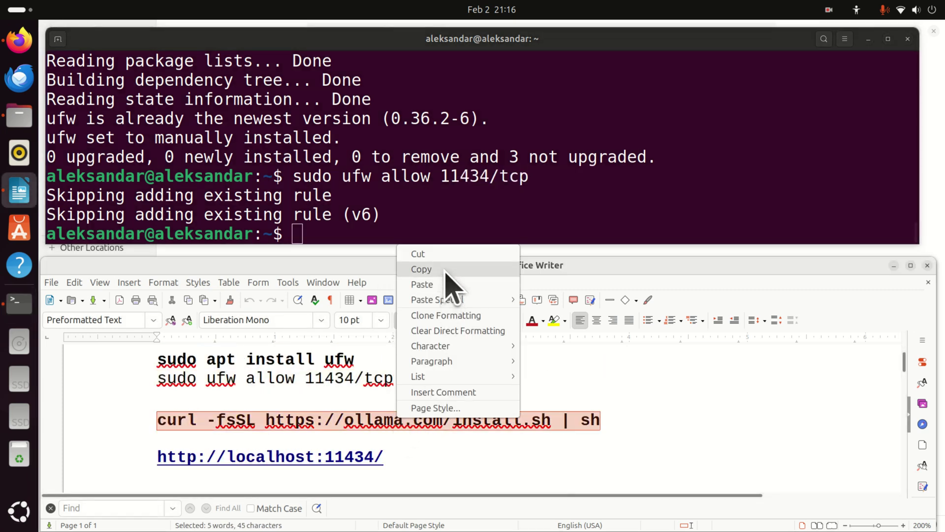
left_click(446, 270)
right_click(392, 230)
left_click(418, 266)
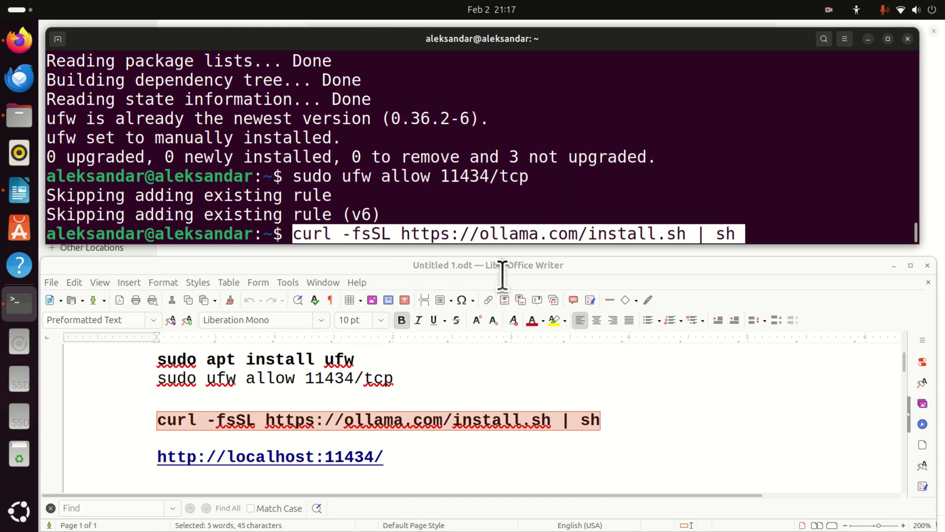
key("Return")
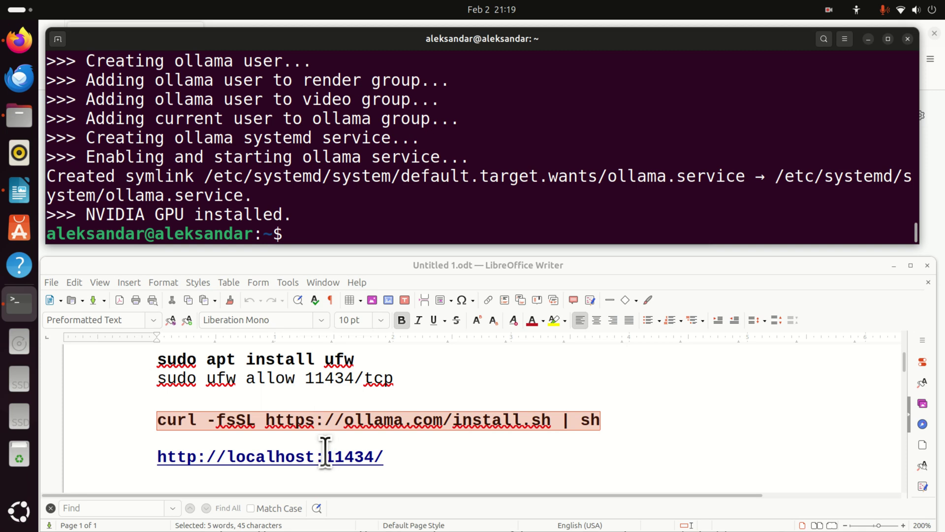
triple_click(323, 451)
right_click(323, 451)
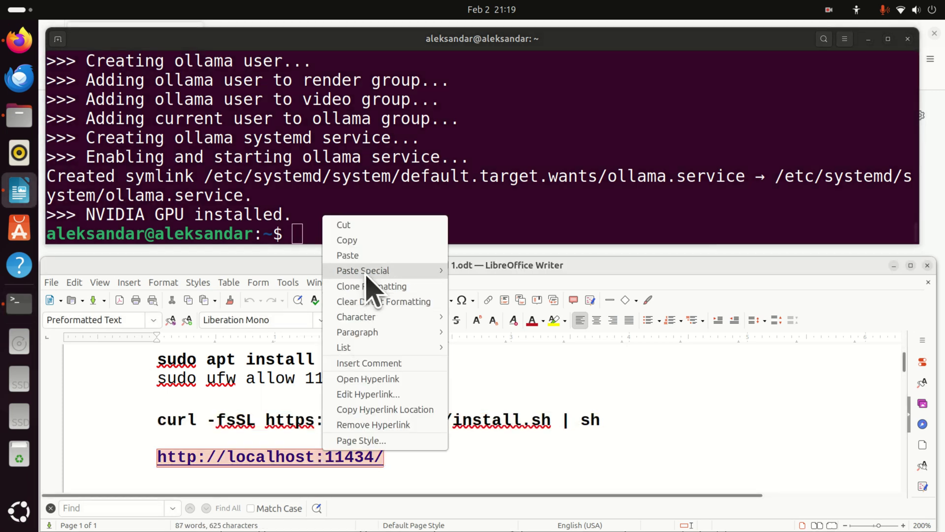
left_click(367, 241)
Load localhost:11434 in Firefox and zoom in to read 'Ollama is running', then return to Terminal.
left_click(20, 40)
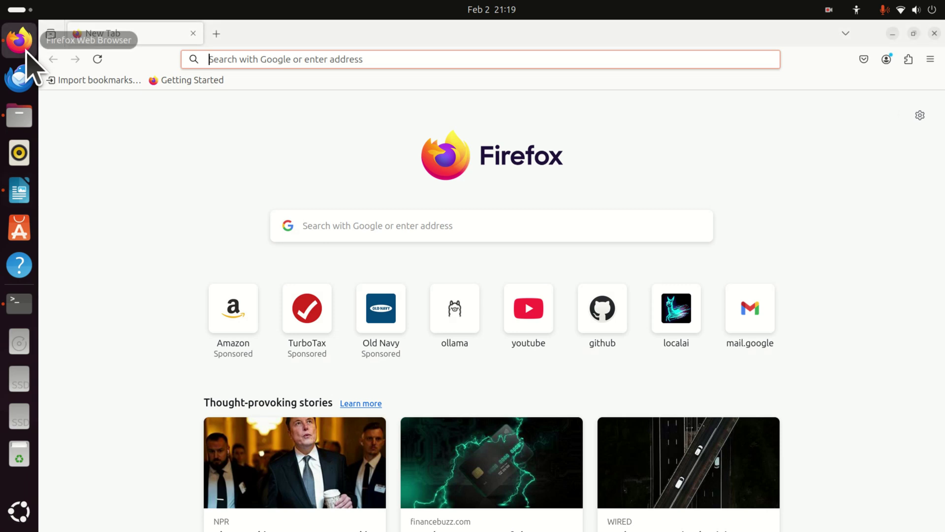
right_click(236, 59)
left_click(288, 140)
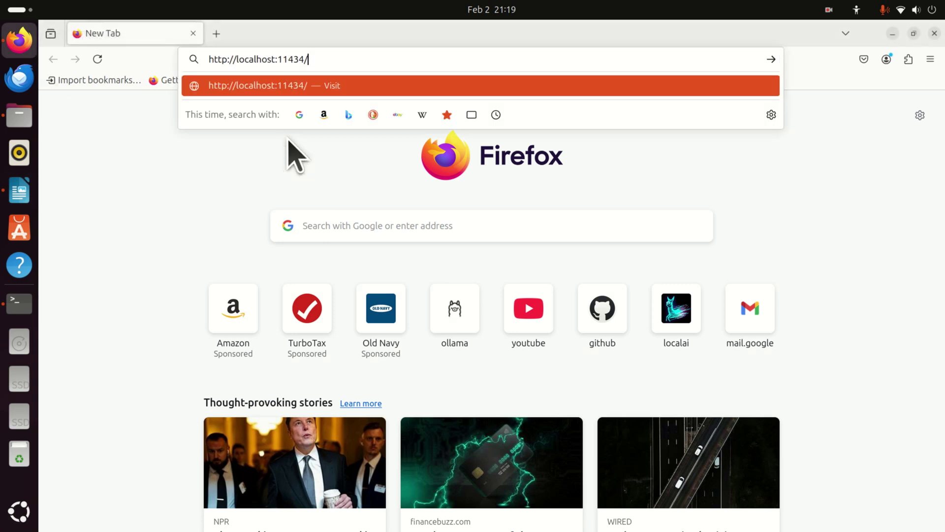
key("Return")
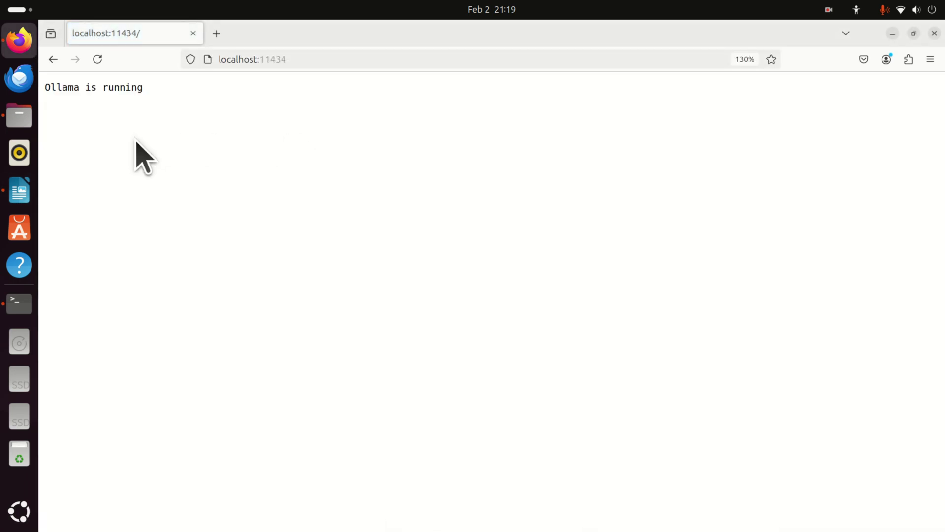
key("ctrl+plus")
key("ctrl+plus")
key("ctrl+plus")
key("ctrl+plus")
key("ctrl+plus")
key("ctrl+plus")
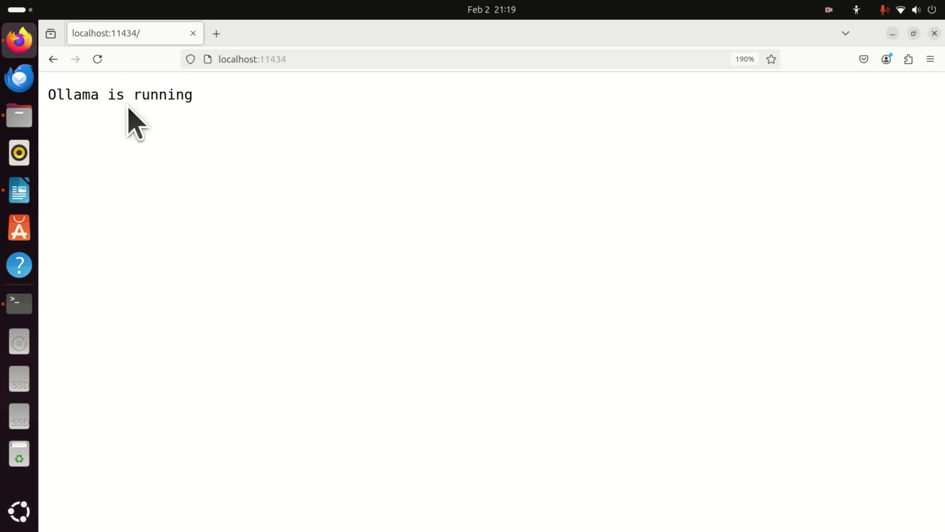
left_click(19, 305)
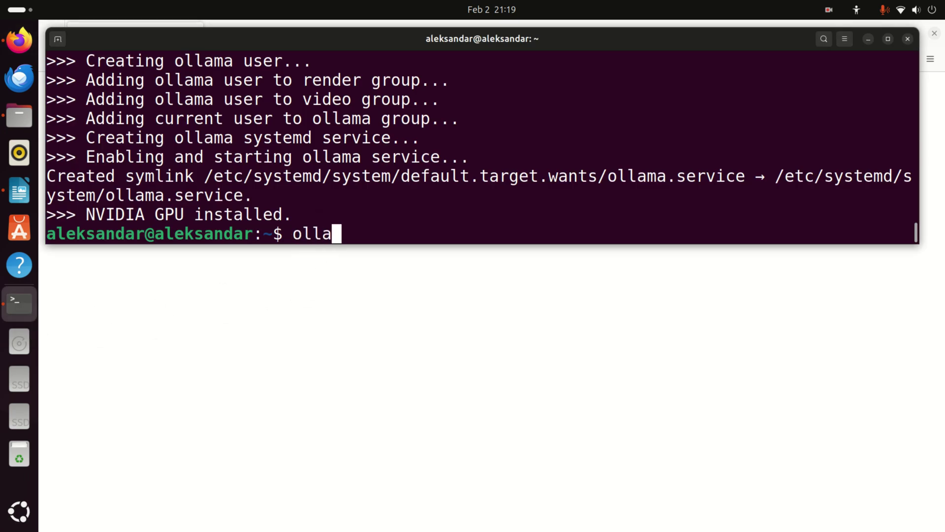
Run 'ollama' to print its usage help, then make the terminal taller.
type("ollama")
key("Return")
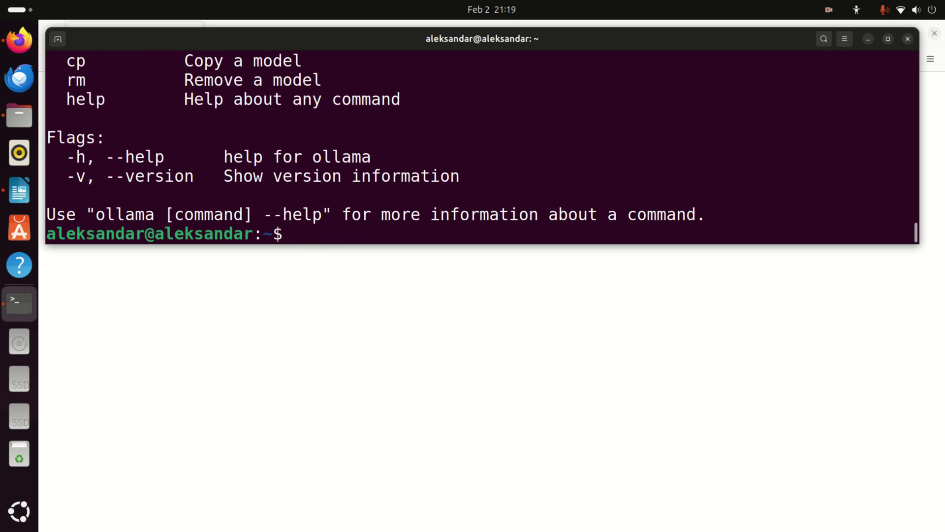
scroll(335, 206, "up", 6)
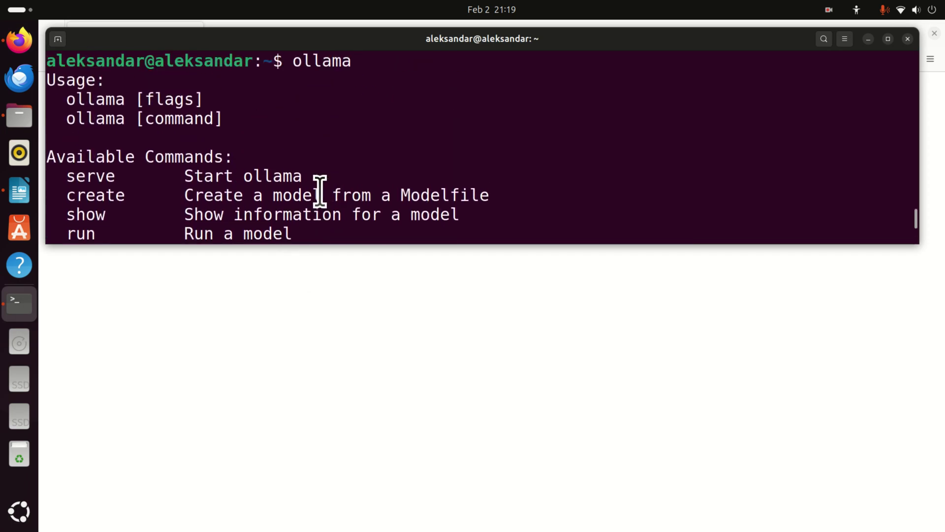
scroll(320, 192, "down", 6)
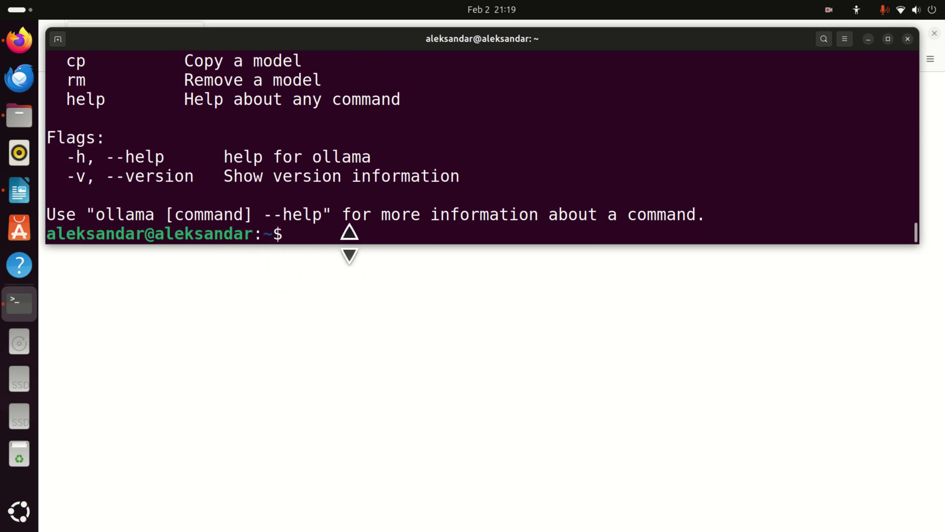
left_click_drag(354, 243, 358, 300)
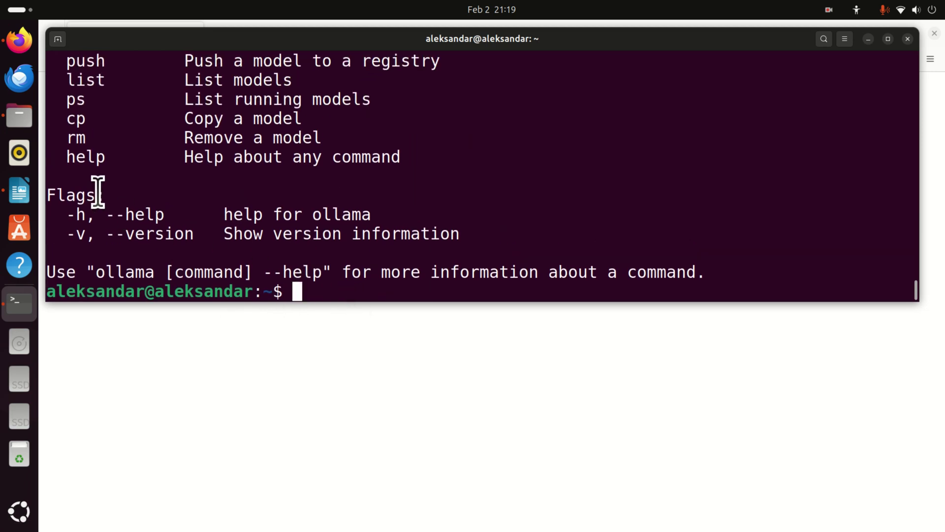
Go to ollama.com in a new tab and open the deepseek-r1 model page.
left_click(15, 44)
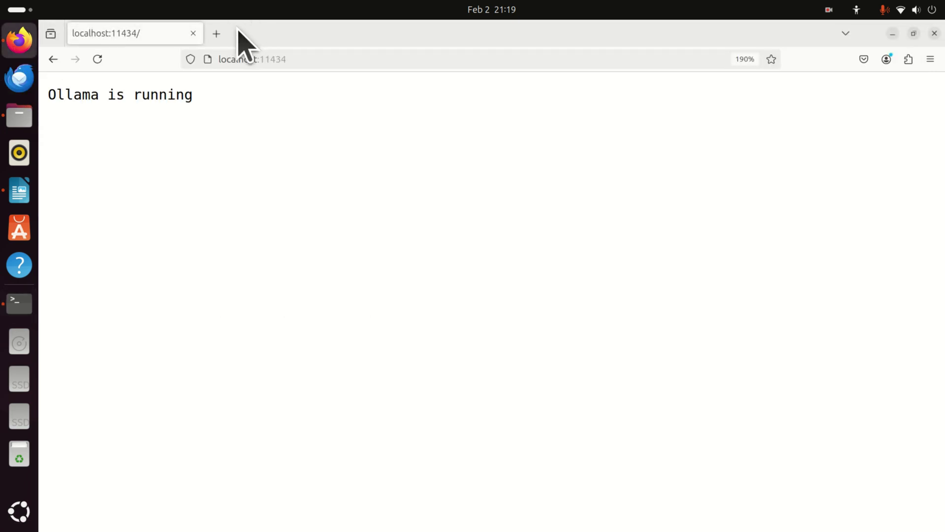
left_click(215, 33)
type("ollama.com/")
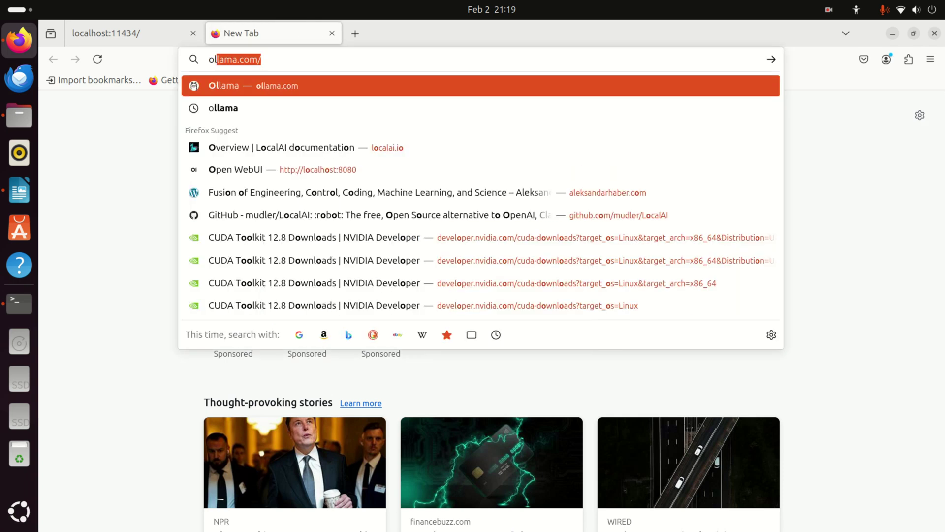
key("Return")
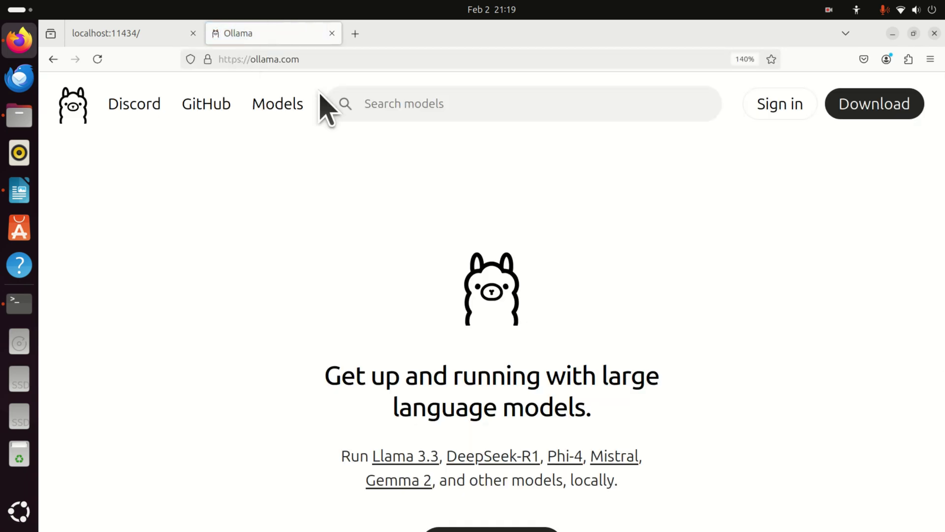
left_click(438, 104)
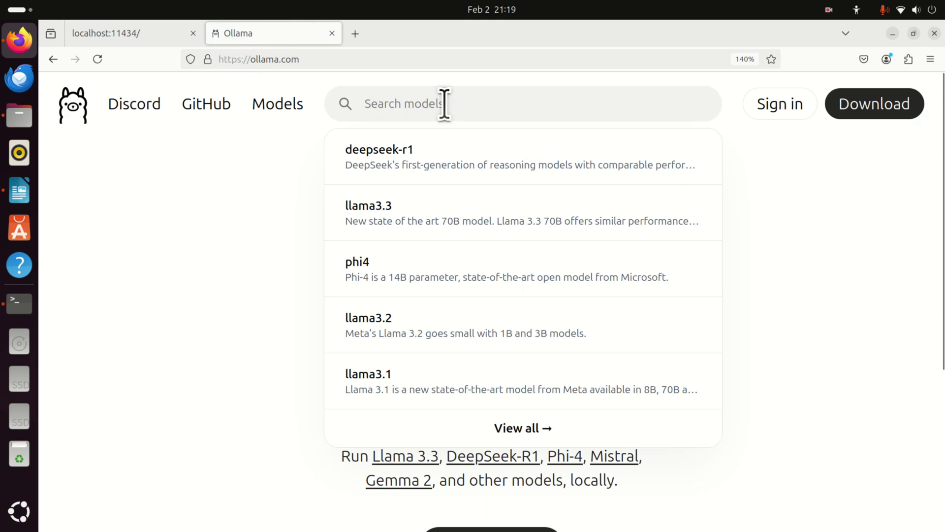
type("deep")
left_click(483, 163)
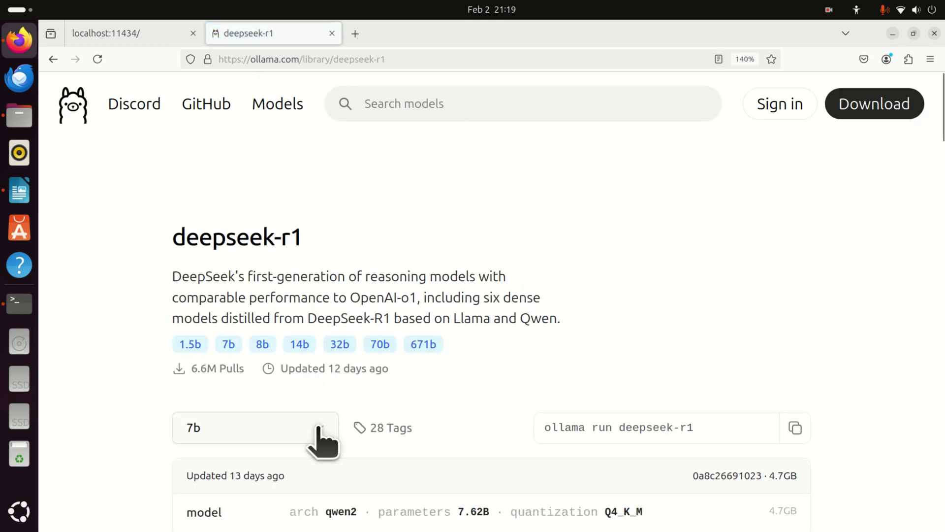
Pick the 7b size and copy the 'ollama run deepseek-r1:7b' command.
scroll(317, 408, "down", 3)
left_click(322, 315)
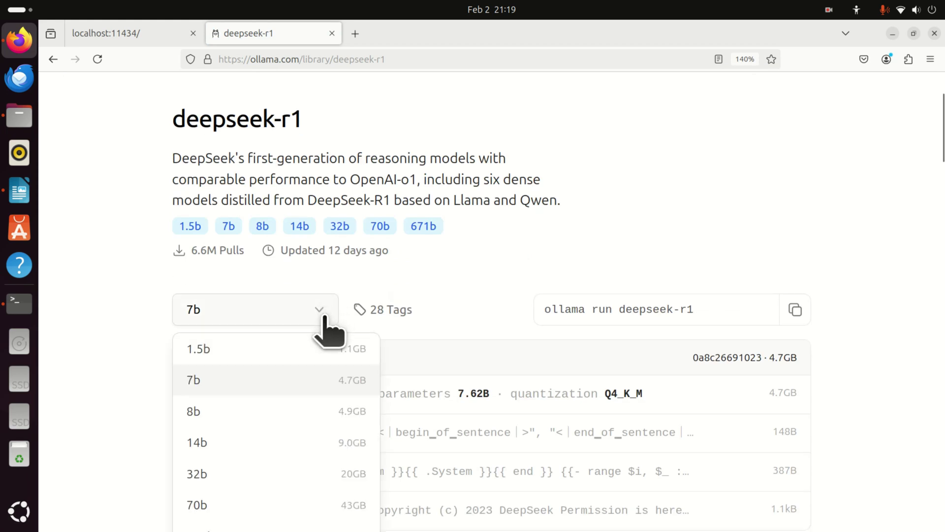
left_click(269, 384)
scroll(274, 386, "down", 3)
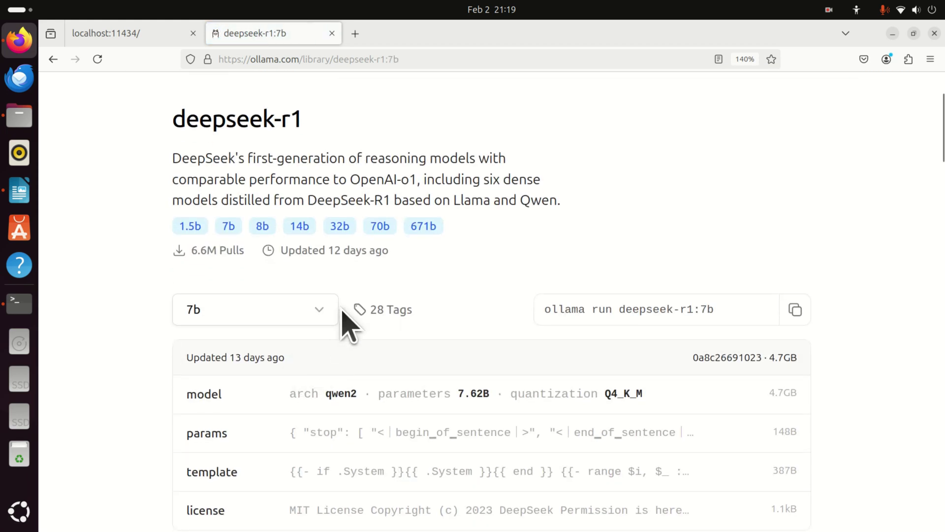
left_click(329, 315)
scroll(325, 344, "down", 3)
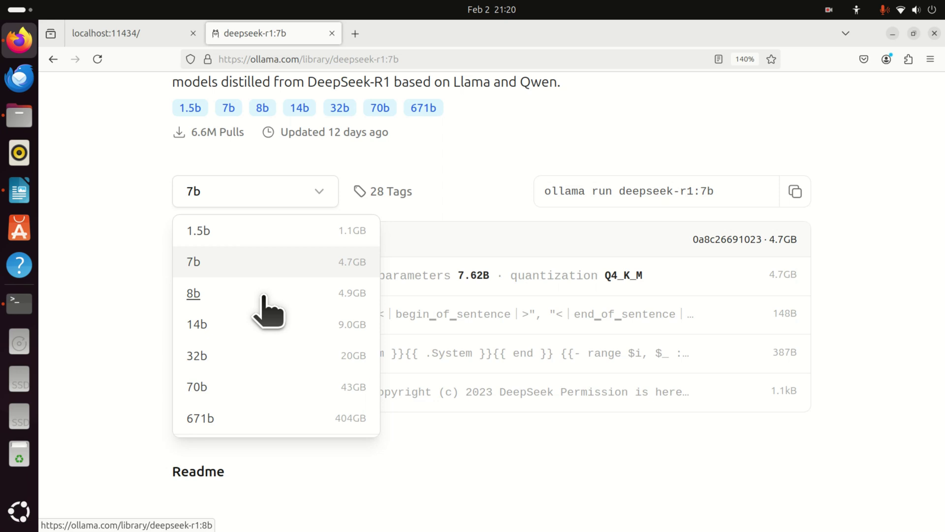
left_click(264, 269)
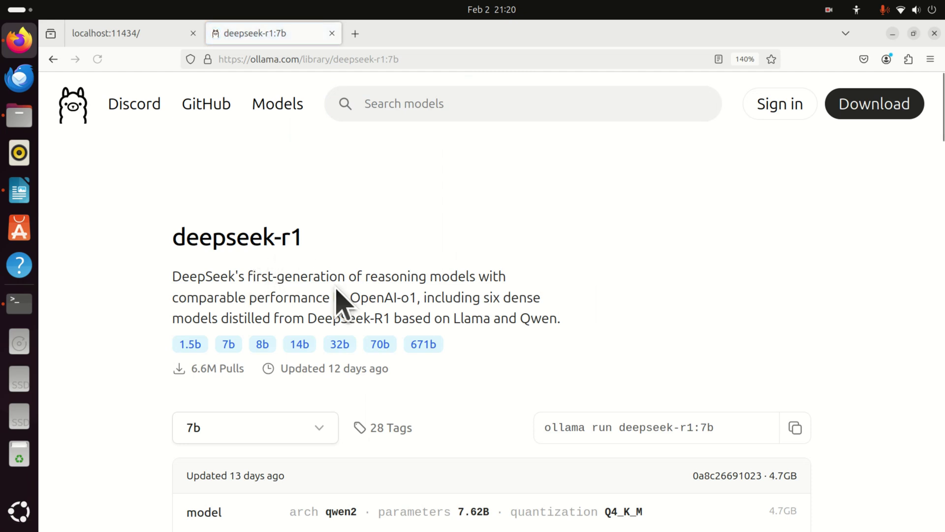
left_click(795, 427)
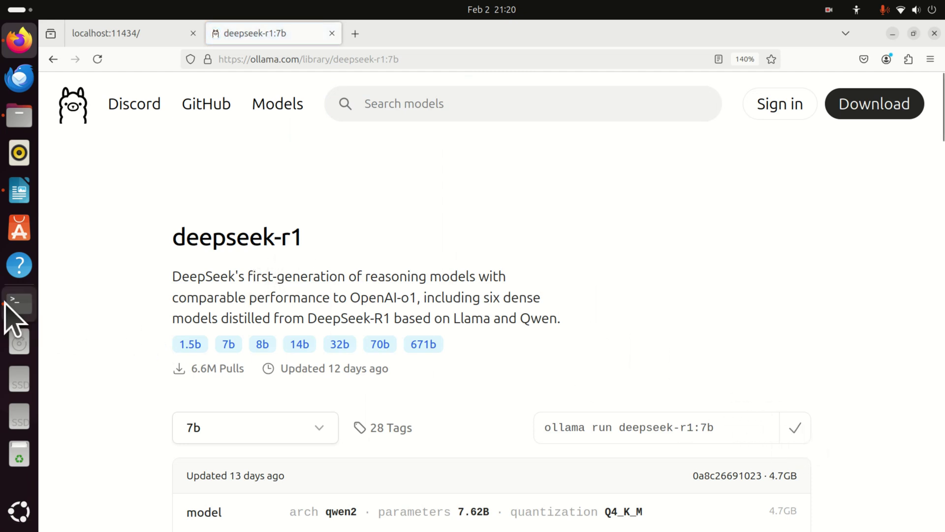
Paste the run command, change it to 'ollama pull deepseek-r1:7b', and start the download.
left_click(19, 304)
right_click(361, 288)
left_click(379, 327)
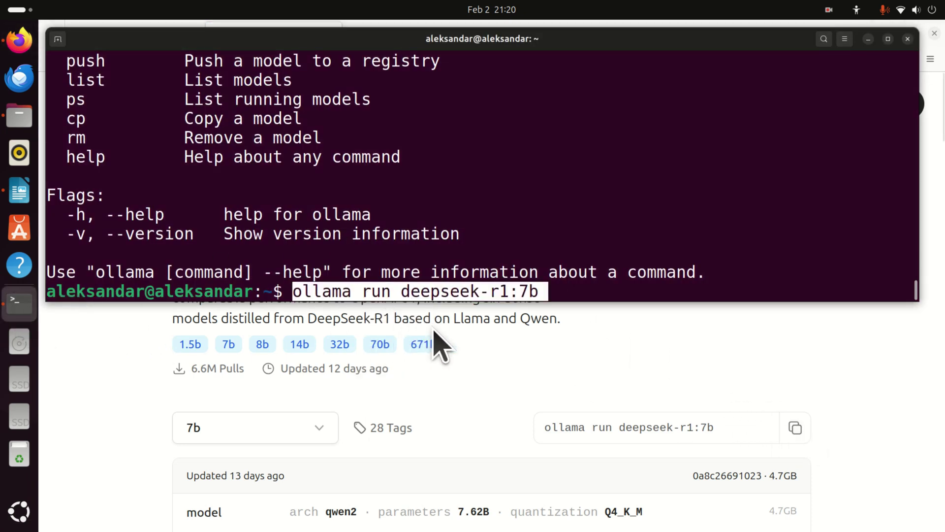
key("Left")
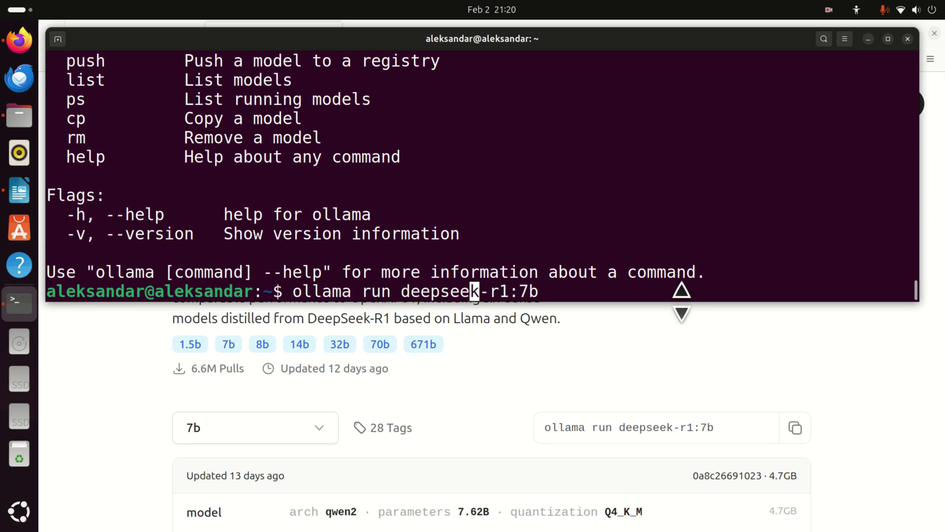
key("Delete")
key("Delete")
key("Delete")
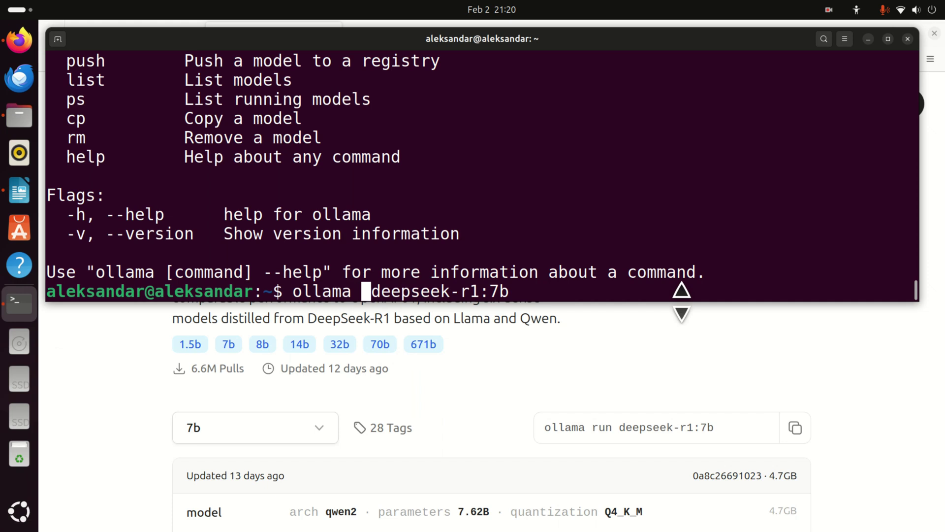
type("pull")
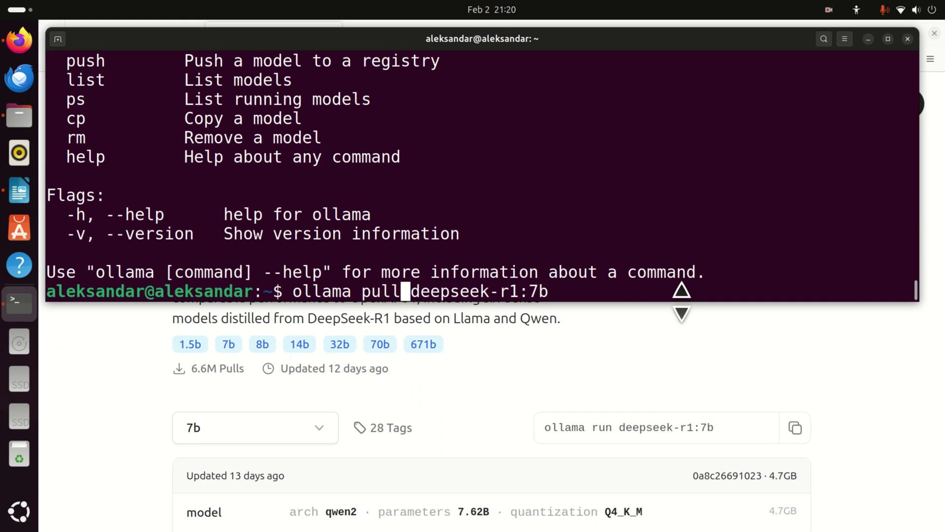
key("Return")
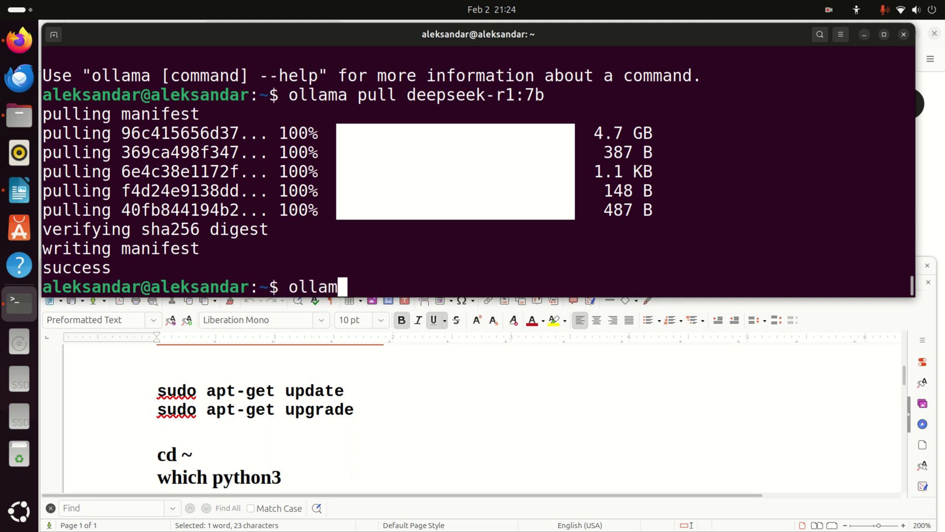
List the installed Ollama models and copy the deepseek-r1:7b model name.
type("t")
key("Return")
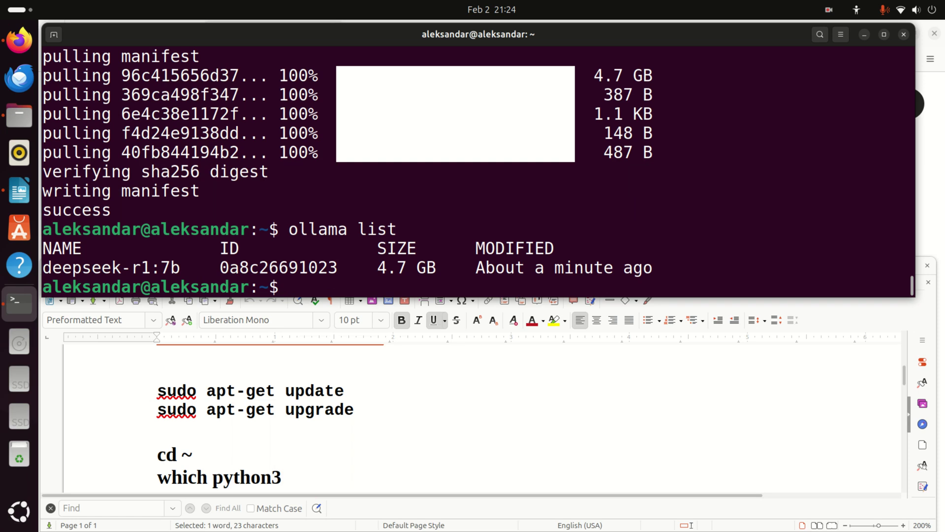
left_click_drag(177, 267, 43, 267)
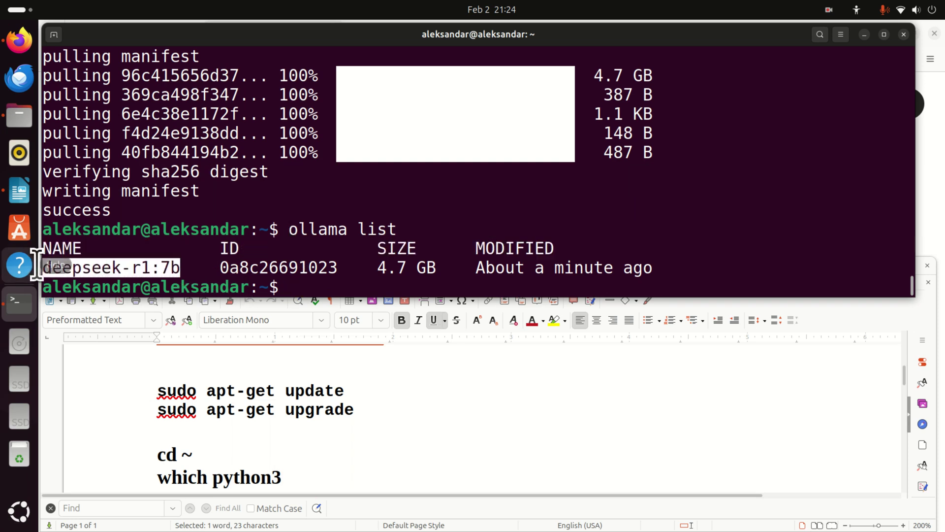
right_click(99, 267)
left_click(132, 289)
left_click(334, 288)
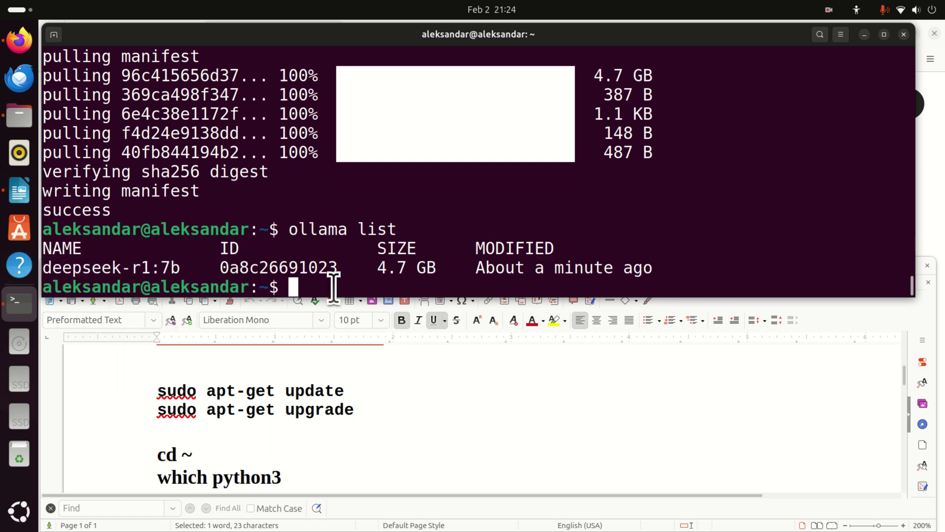
Run deepseek-r1:7b with ollama, ask 'Who are you?', then exit with Ctrl+D.
type("ollama run")
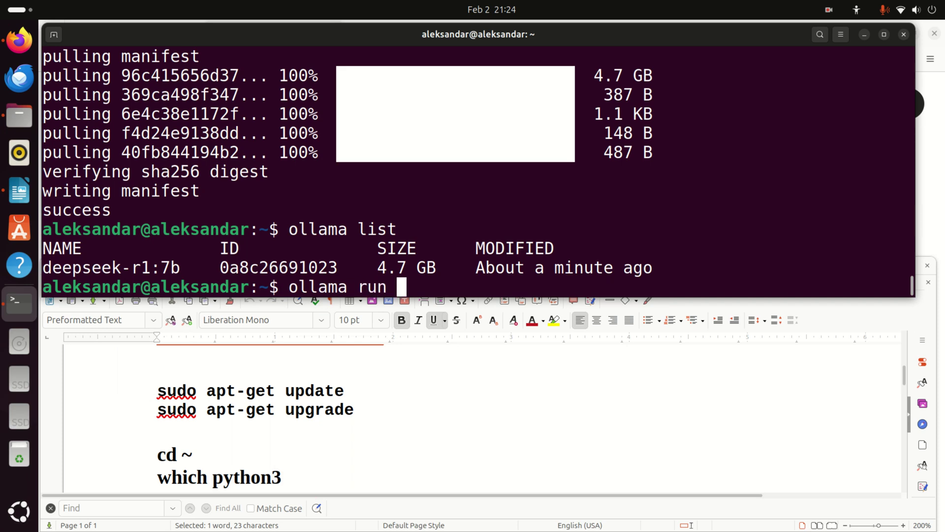
right_click(429, 290)
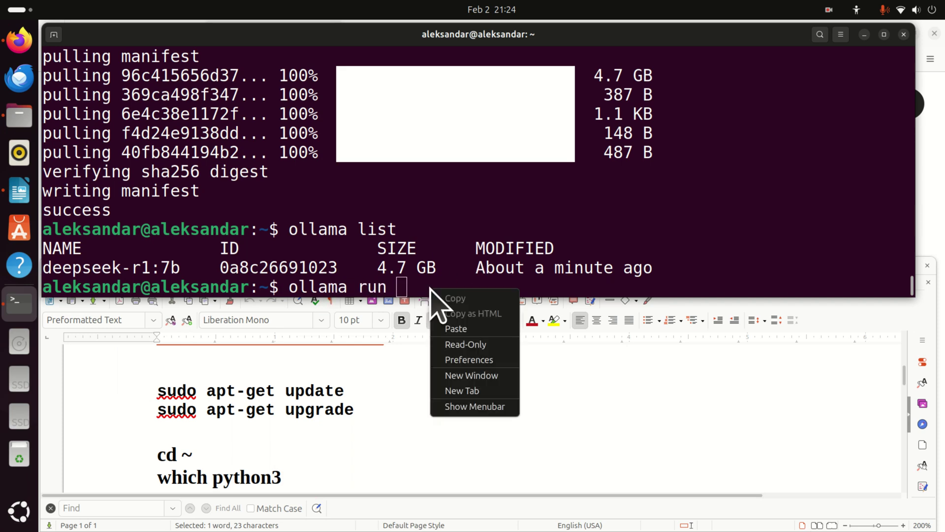
left_click(478, 326)
key("Return")
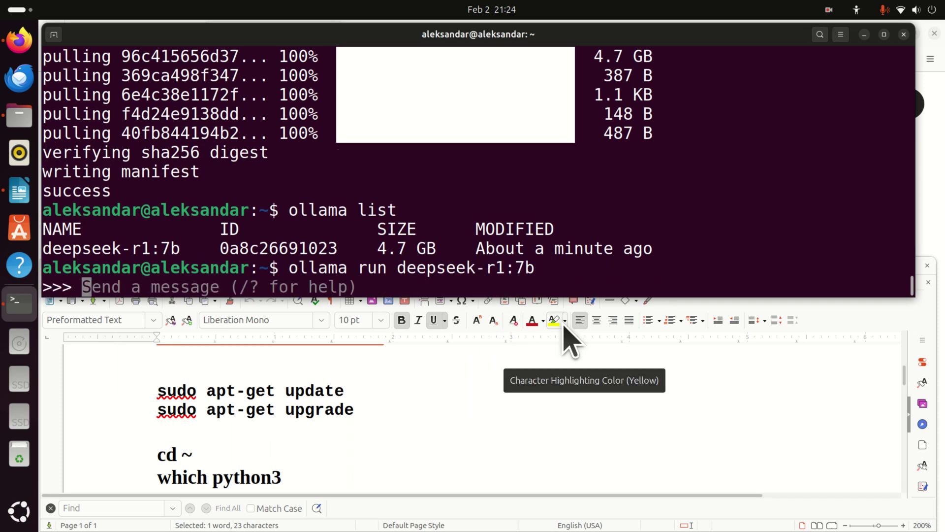
type("Wh")
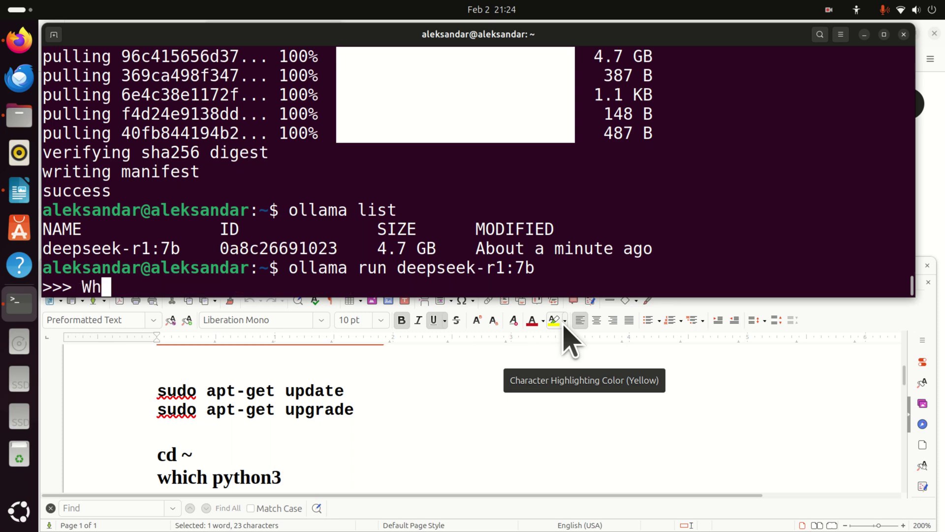
type("o are you?")
key("Return")
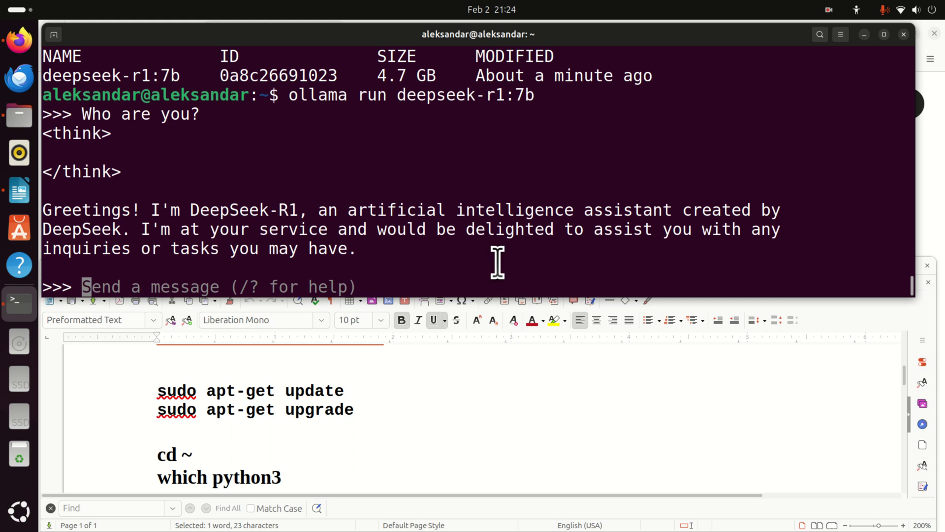
key("ctrl+d")
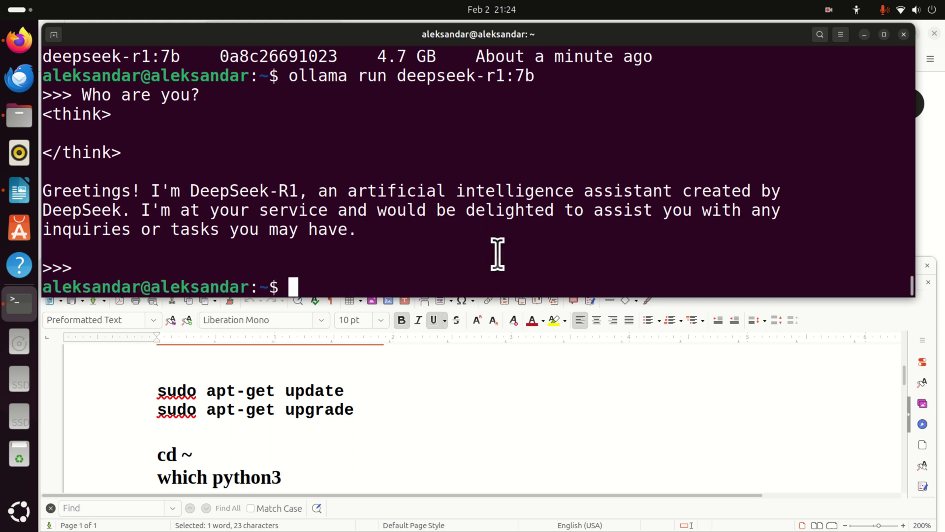
Check python3's location (/usr/bin/python3) and version (3.12.3) with 'which python3' and 'python3 --version'.
scroll(361, 382, "down", 3)
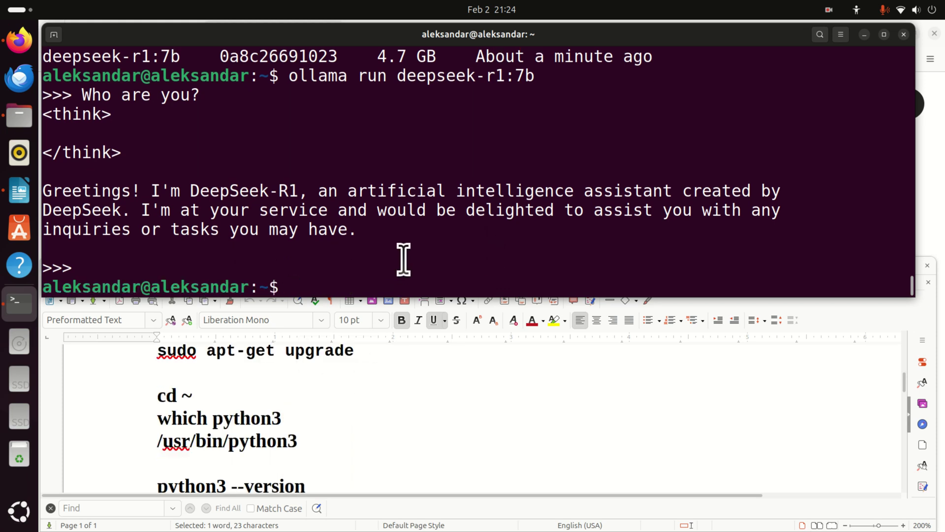
scroll(393, 411, "up", 3)
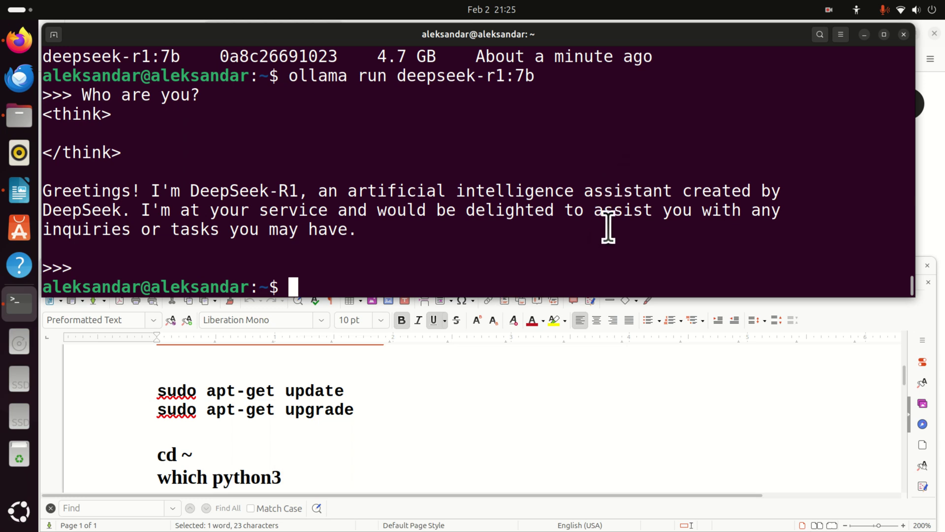
type("which p")
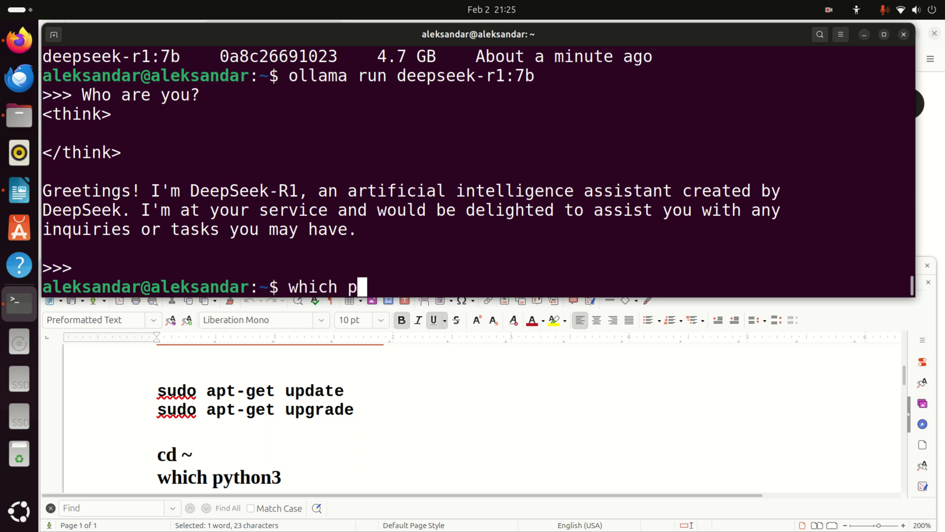
type("ython3")
key("Return")
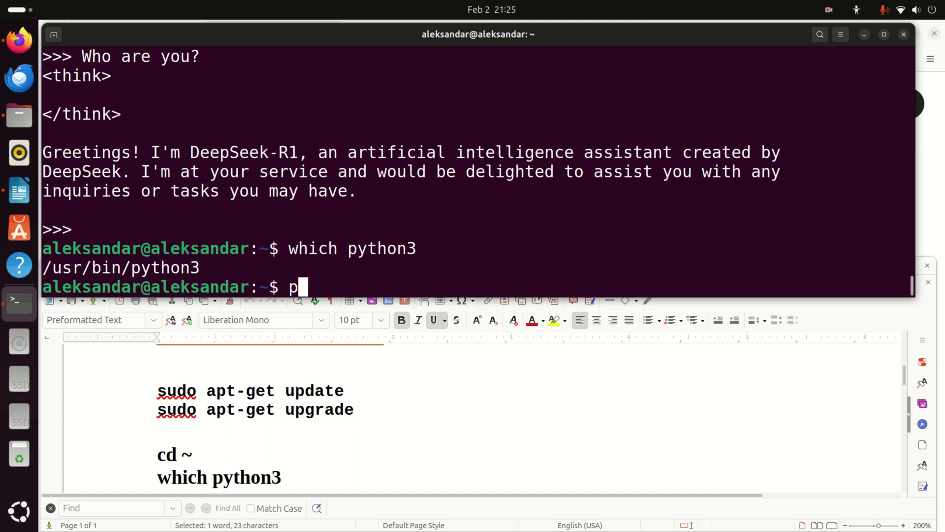
type("python3")
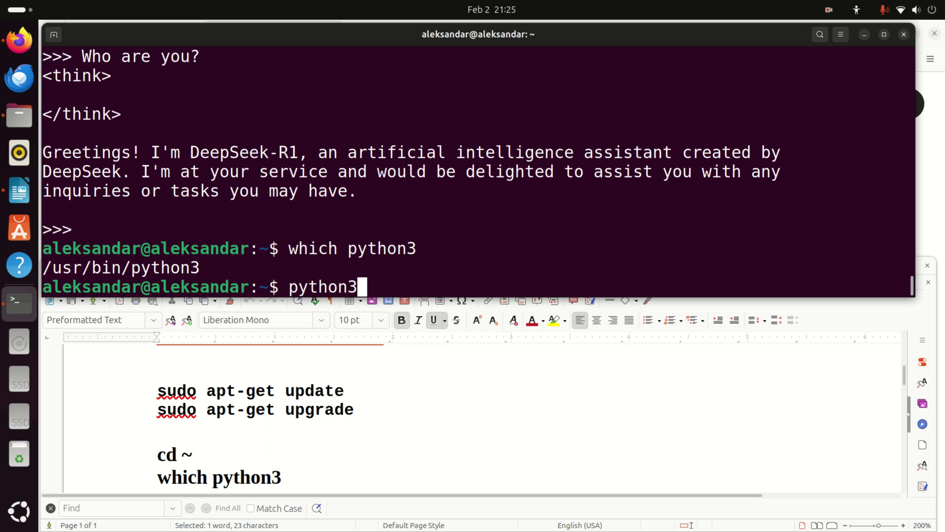
type(" --version")
key("Return")
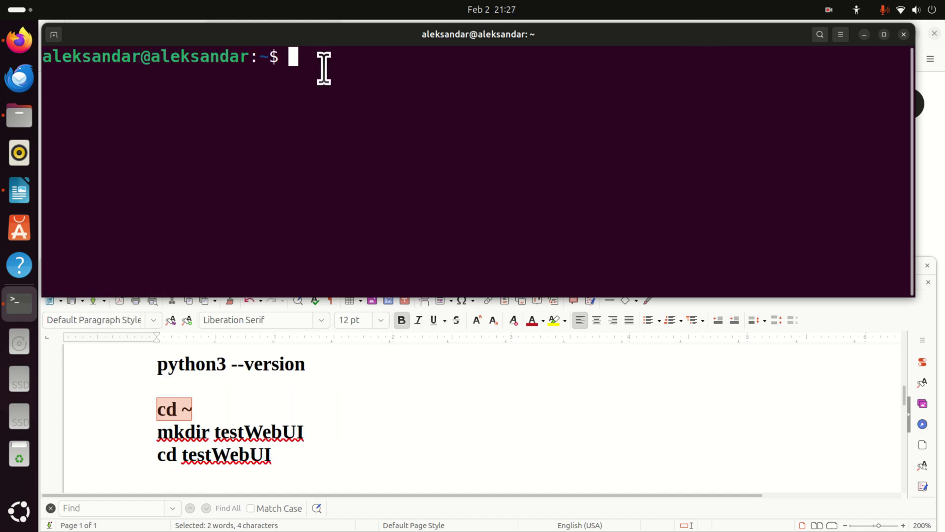
Create a testWebUI folder in the home directory and move into it.
type("cd ~")
key("Return")
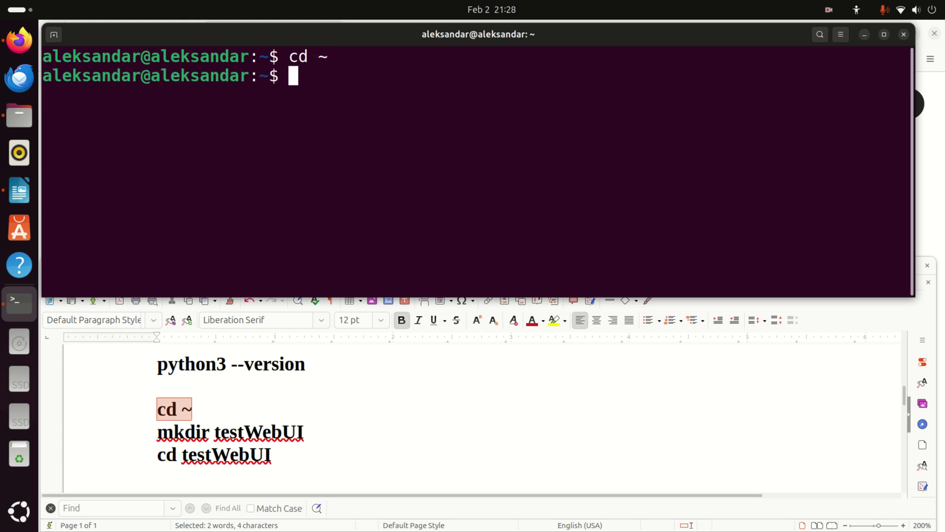
type("mkdir")
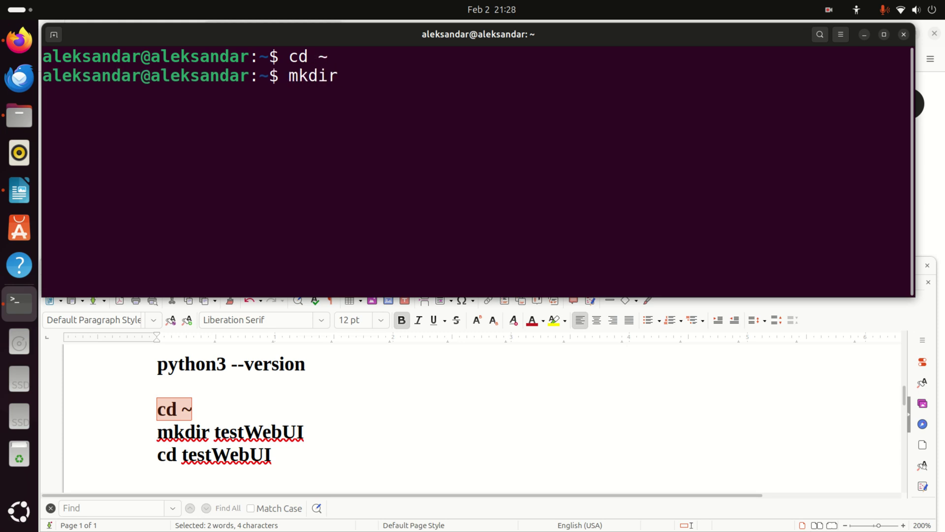
type(" testWeb")
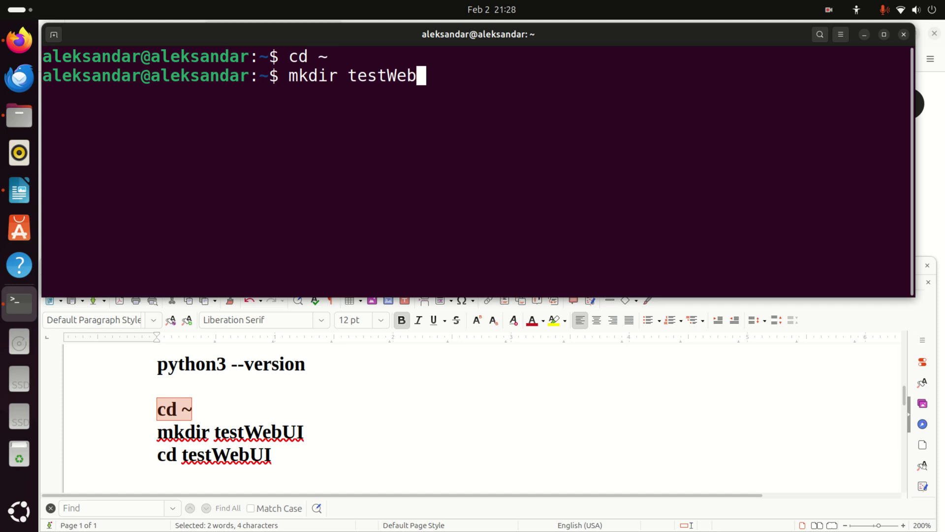
type("UI")
key("Return")
type("cd tes")
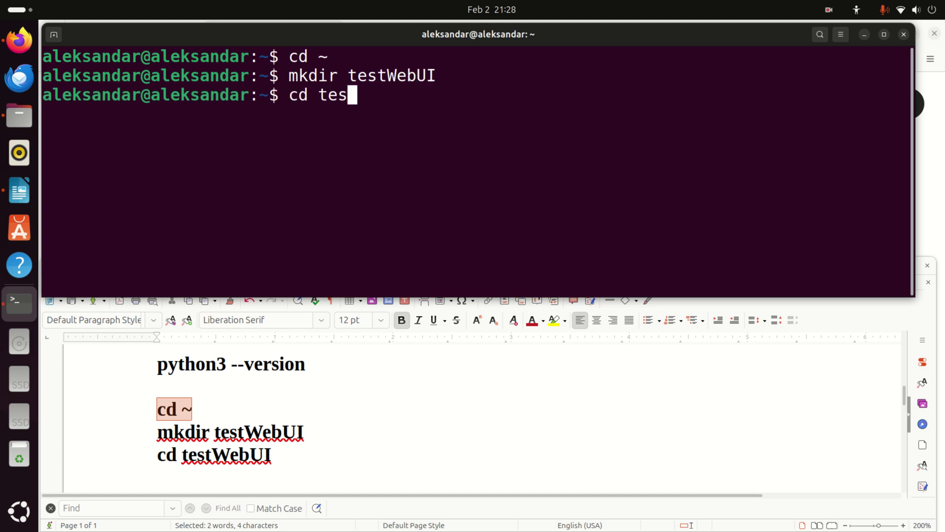
type("tWebUI")
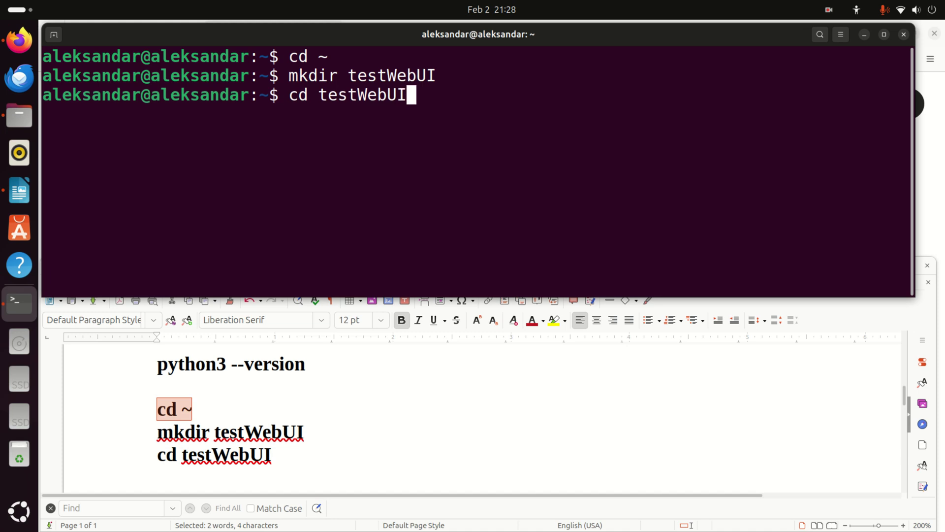
key("Return")
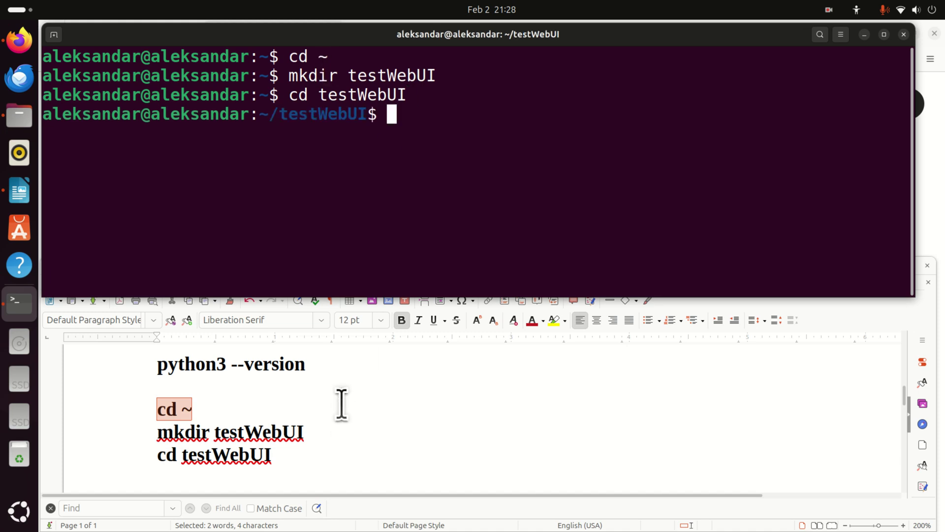
Paste and run 'sudo apt install python3.12-venv' from the notes.
scroll(340, 396, "down", 5)
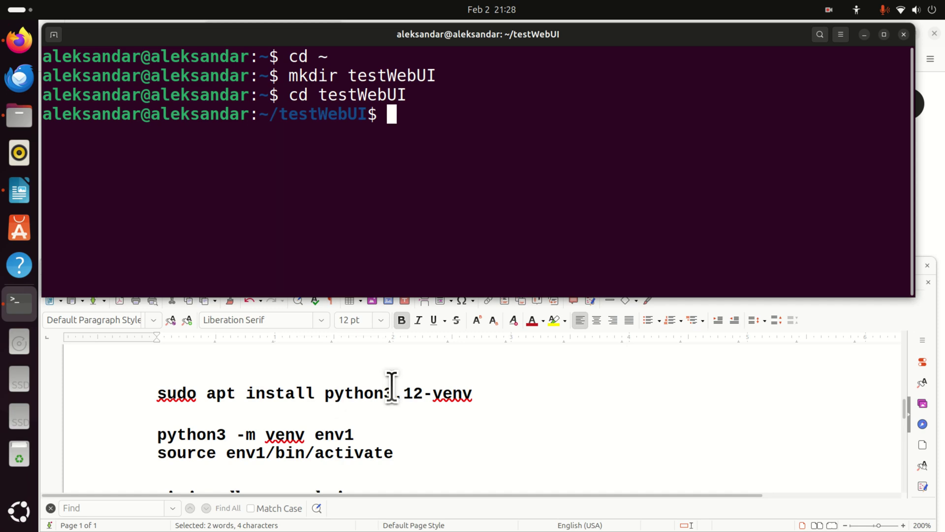
left_click_drag(467, 394, 160, 401)
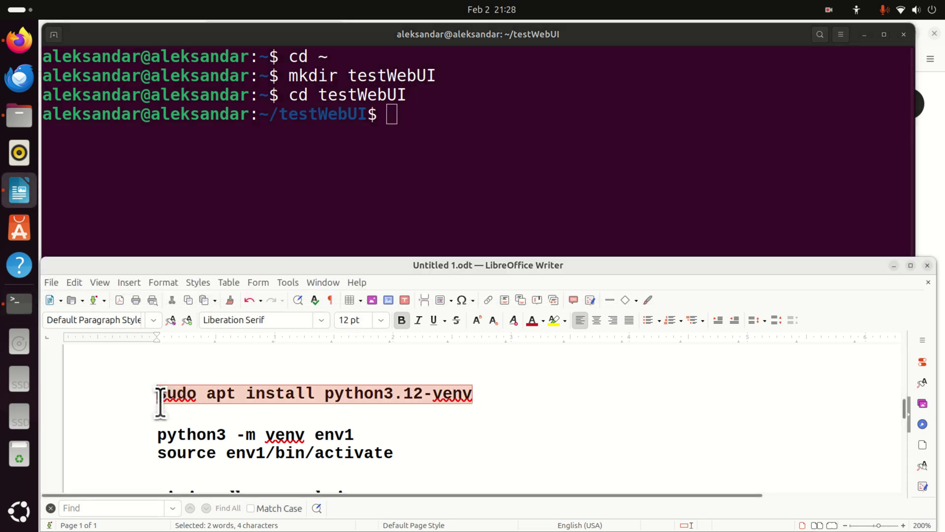
right_click(232, 390)
left_click(291, 244)
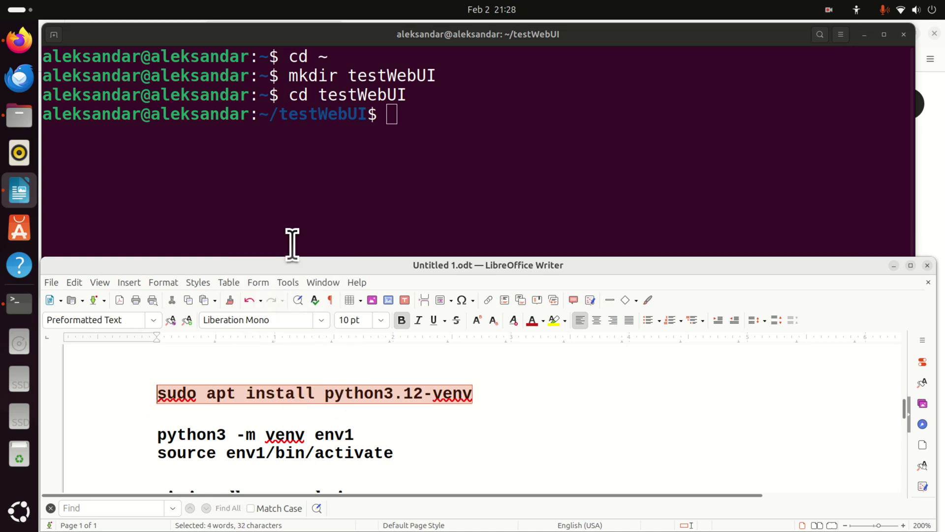
right_click(419, 129)
left_click(446, 158)
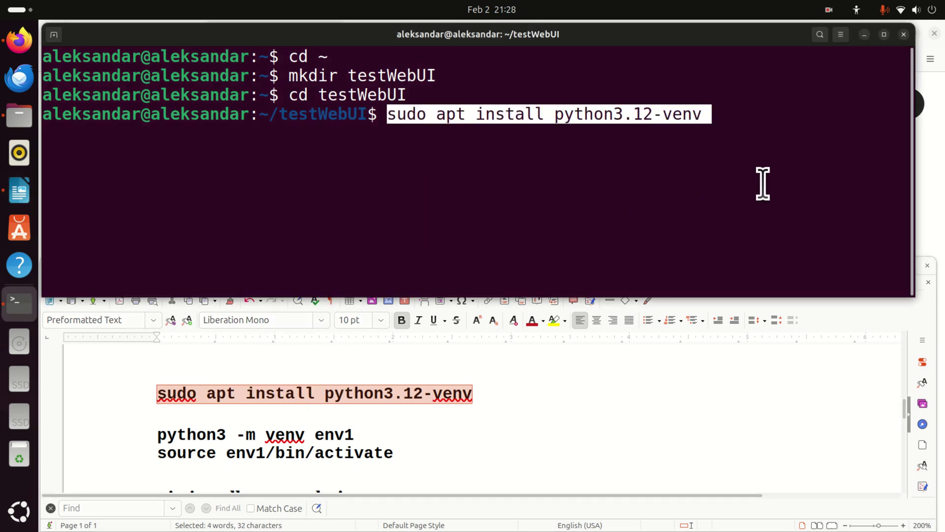
key("Left")
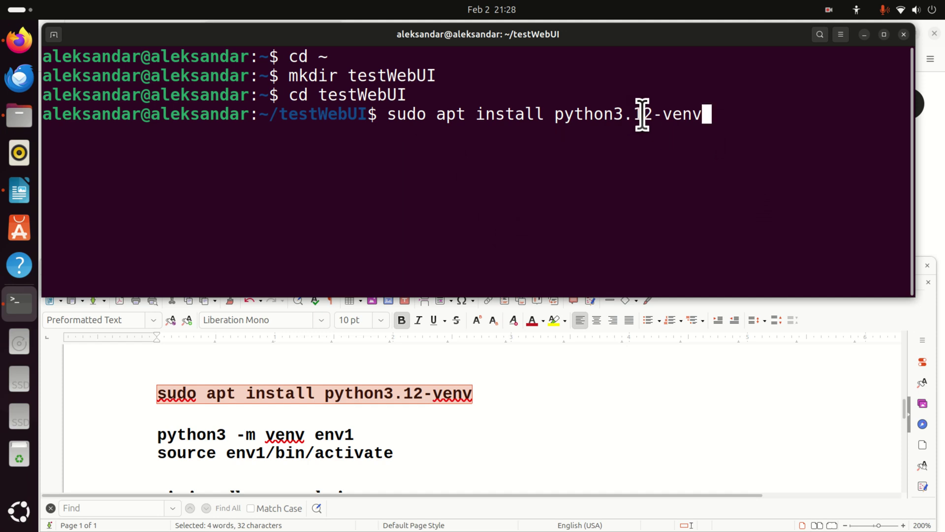
left_click_drag(651, 116, 614, 118)
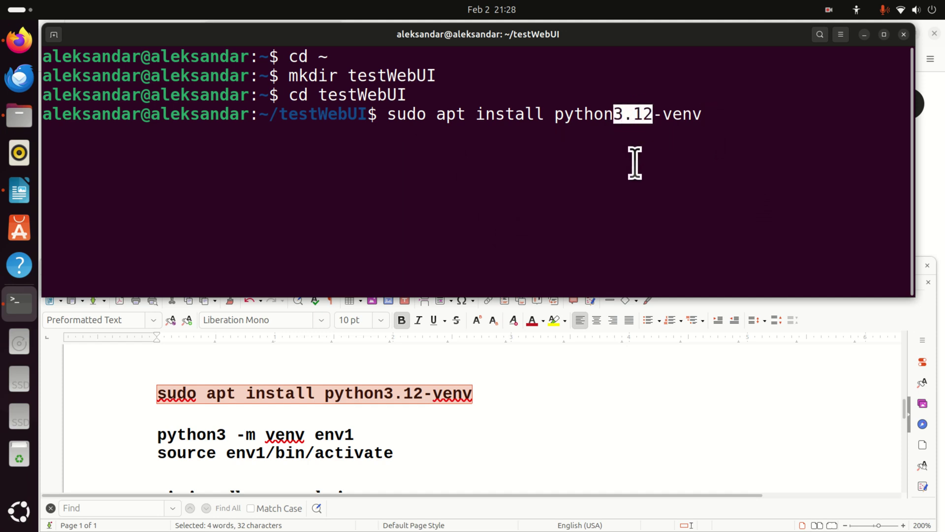
key("Return")
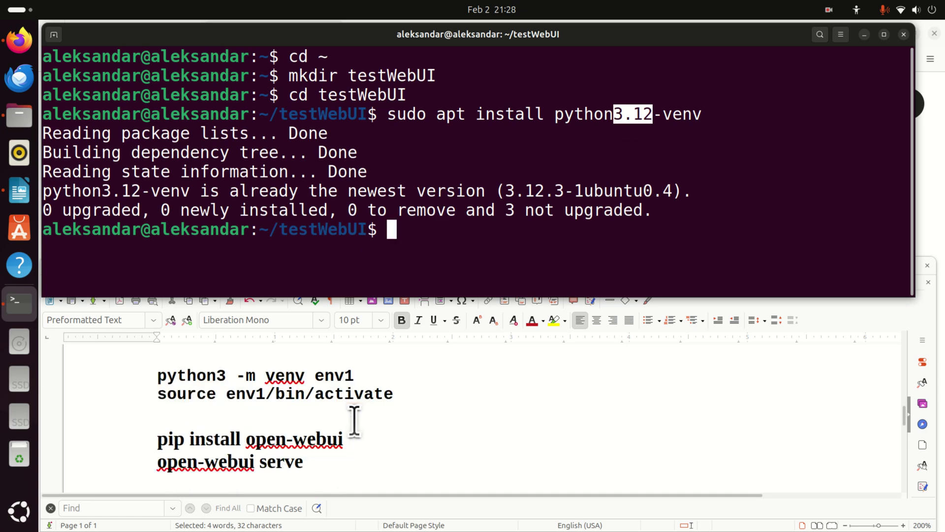
Create the env1 virtual environment with 'python3 -m venv env1'.
scroll(353, 424, "down", 3)
left_click(365, 379)
left_click_drag(365, 379, 155, 382)
right_click(192, 378)
left_click(236, 226)
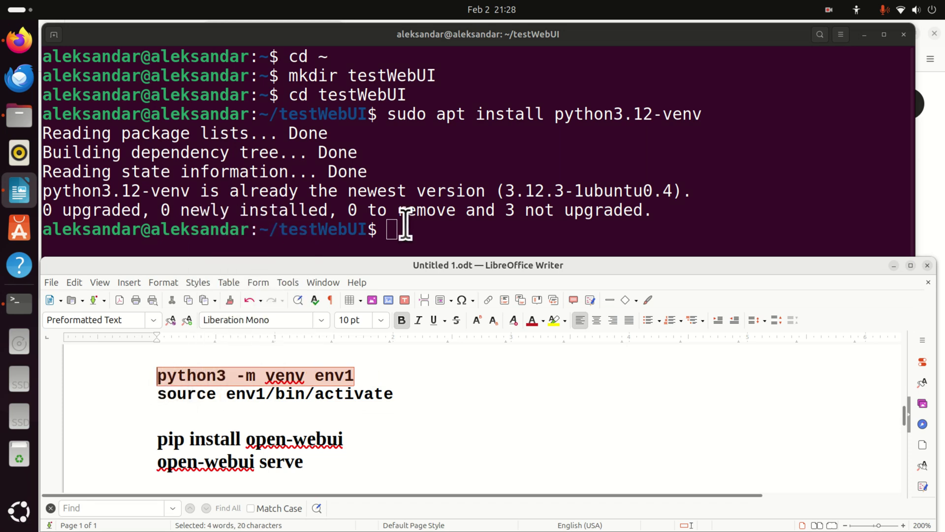
right_click(404, 226)
left_click(476, 264)
key("Return")
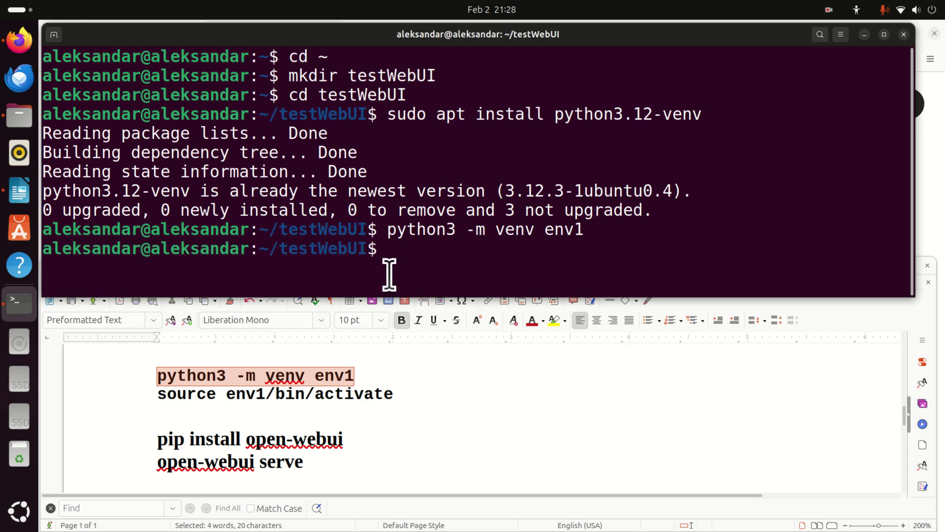
Activate env1 with 'source env1/bin/activate' so the prompt shows (env1).
triple_click(327, 394)
right_click(329, 394)
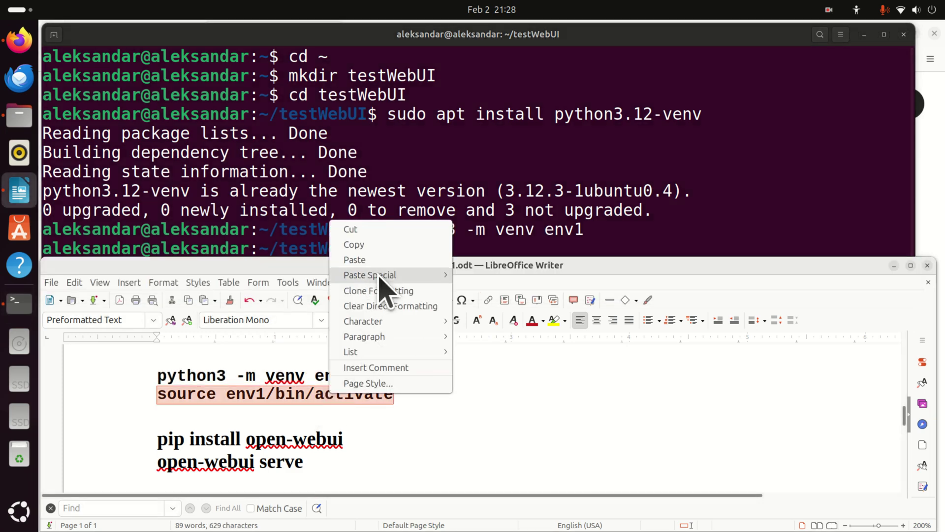
left_click(377, 243)
right_click(411, 249)
left_click(441, 291)
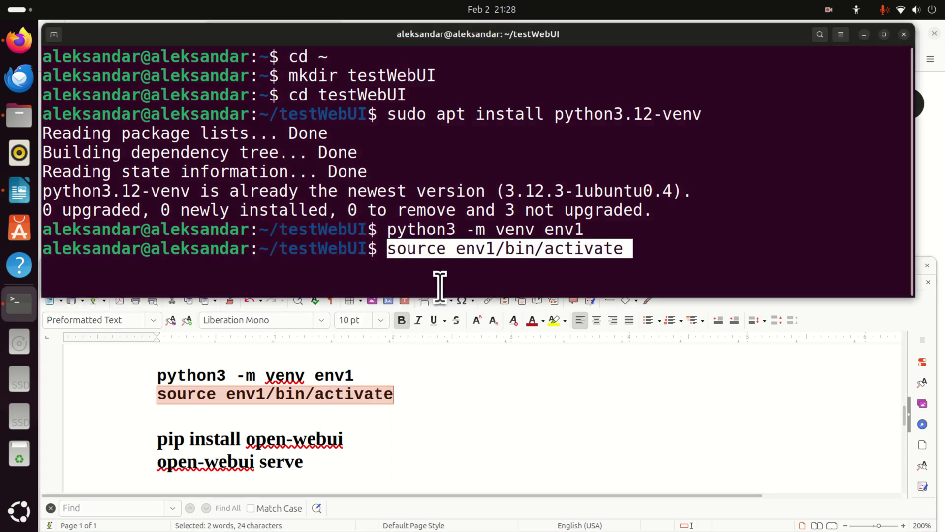
key("Return")
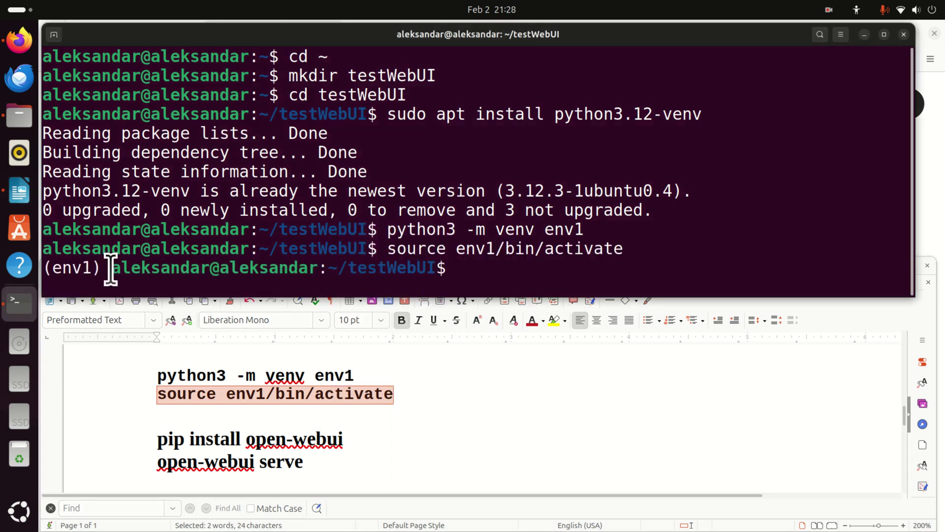
left_click_drag(109, 269, 42, 273)
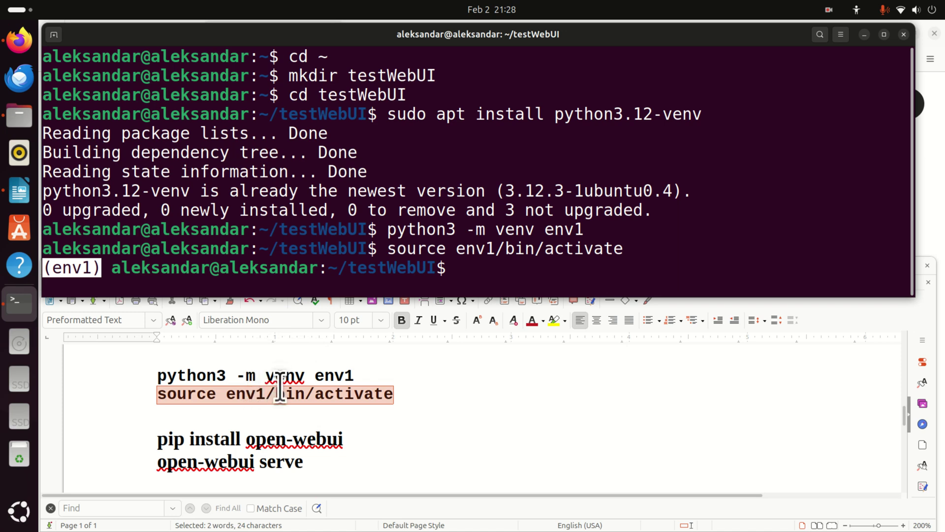
Copy 'pip install open-webui' from the notes and run it inside env1.
scroll(285, 399, "down", 2)
scroll(291, 394, "up", 2)
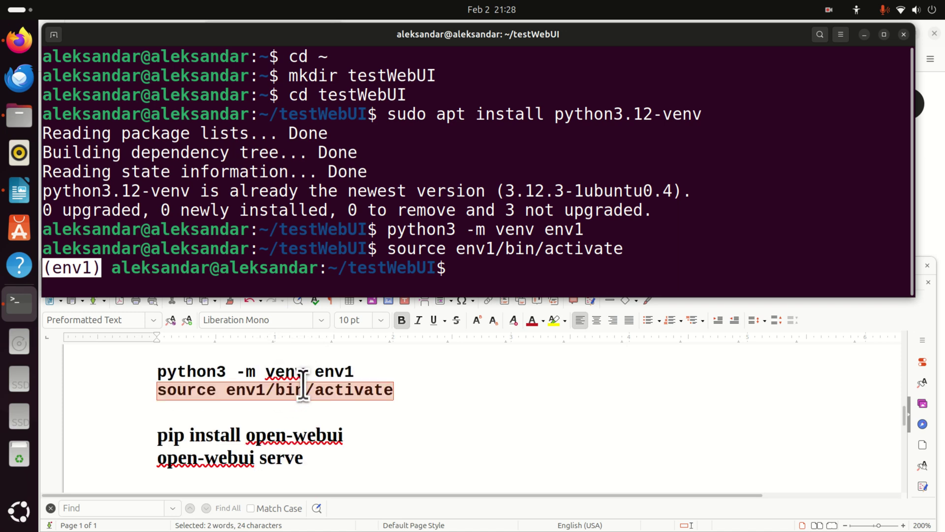
double_click(277, 437)
triple_click(276, 436)
right_click(278, 437)
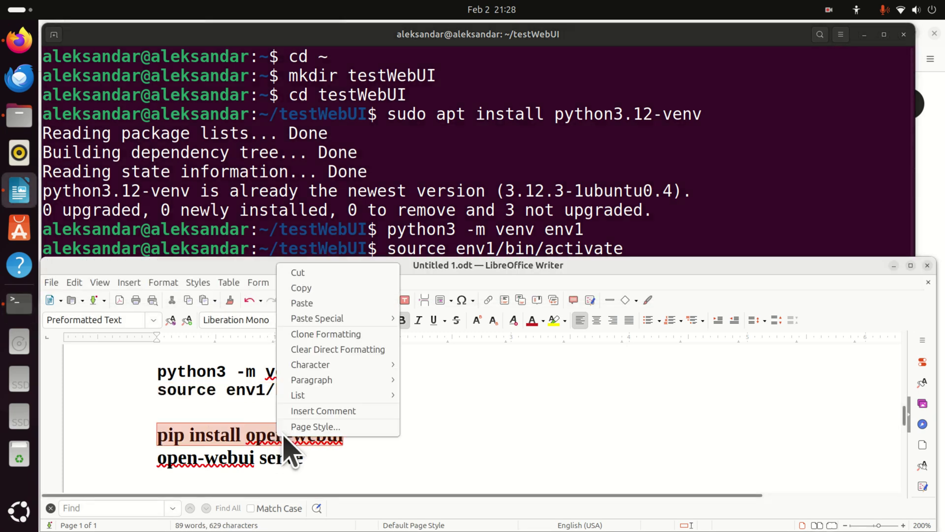
left_click(315, 288)
left_click(436, 220)
right_click(477, 269)
left_click(518, 311)
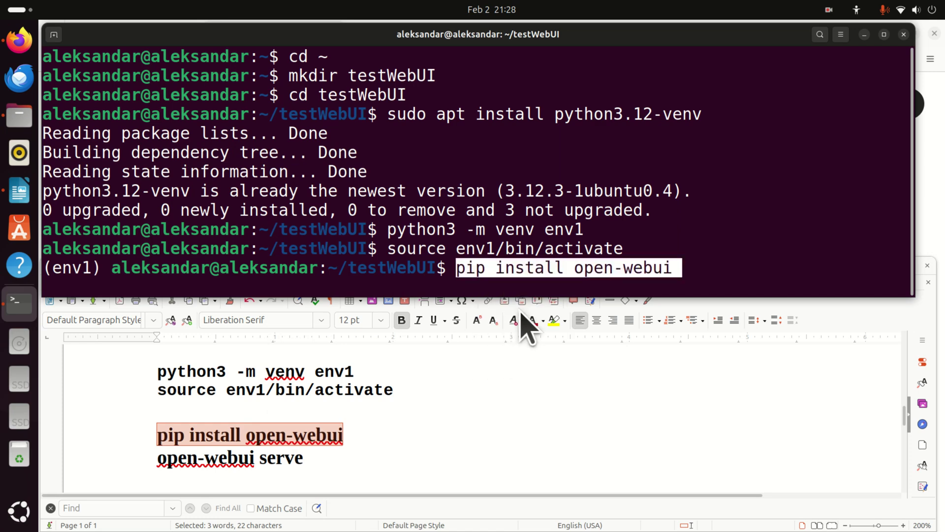
key("Return")
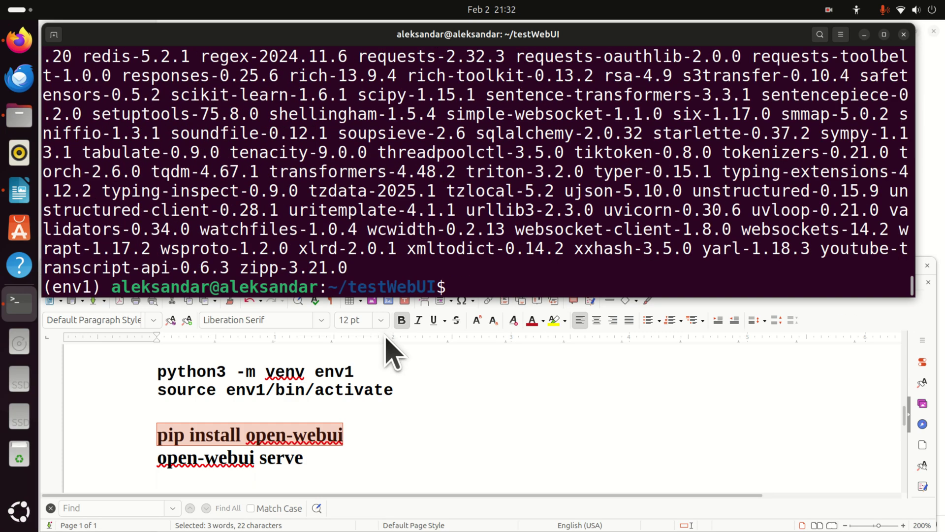
left_click(271, 456)
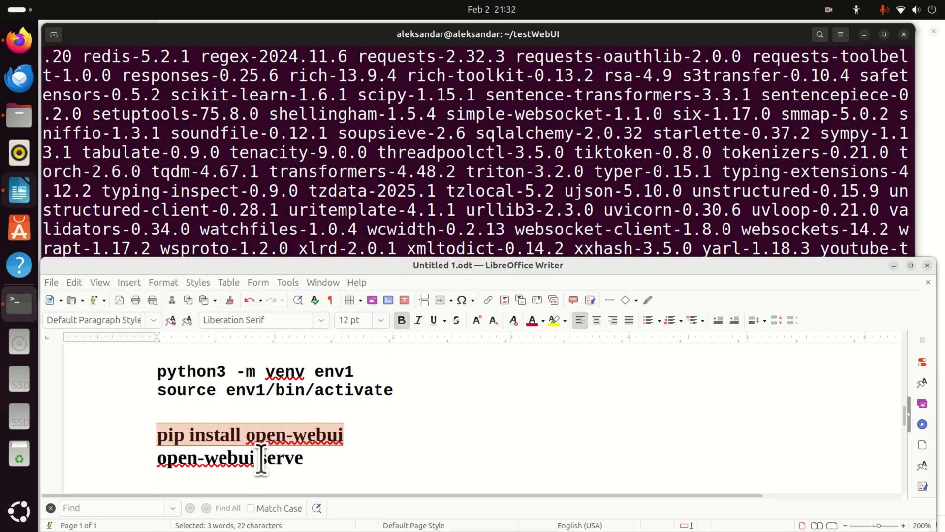
left_click_drag(157, 458, 303, 457)
right_click(262, 457)
left_click(312, 311)
left_click(512, 242)
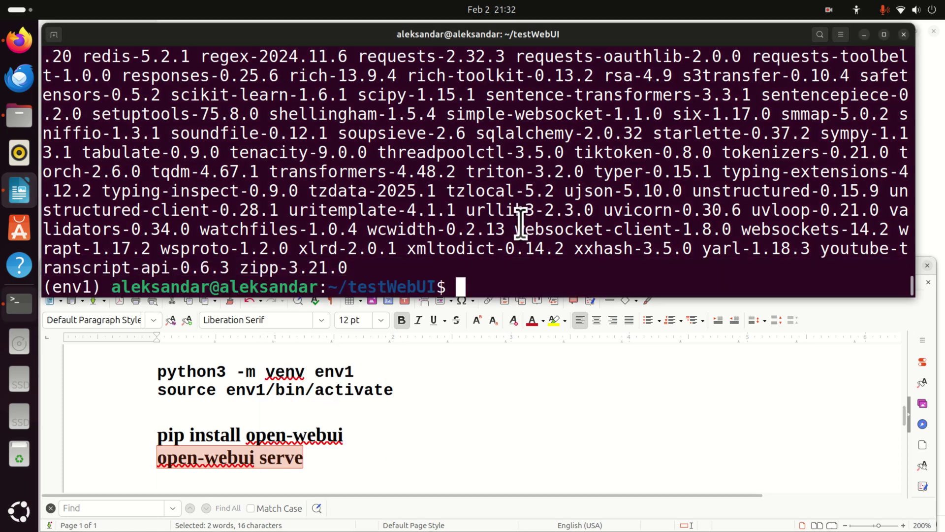
right_click(475, 286)
left_click(521, 324)
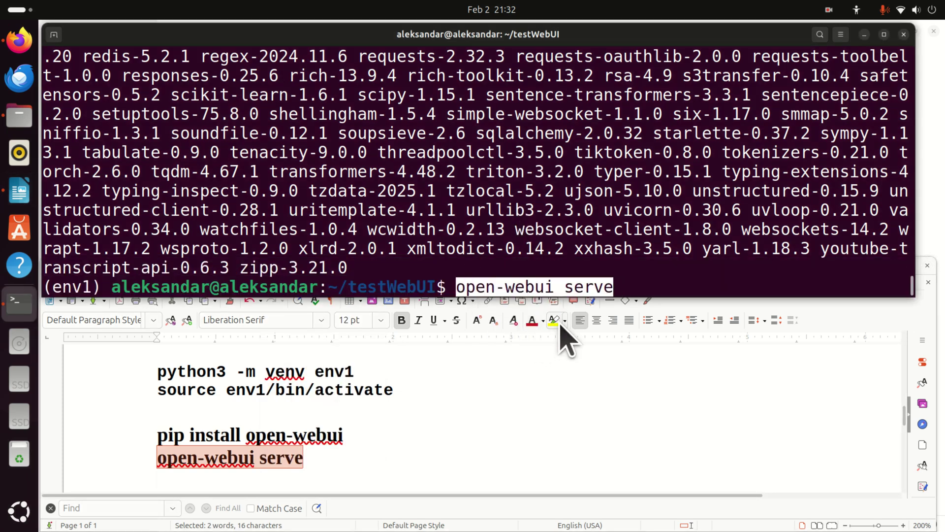
key("Return")
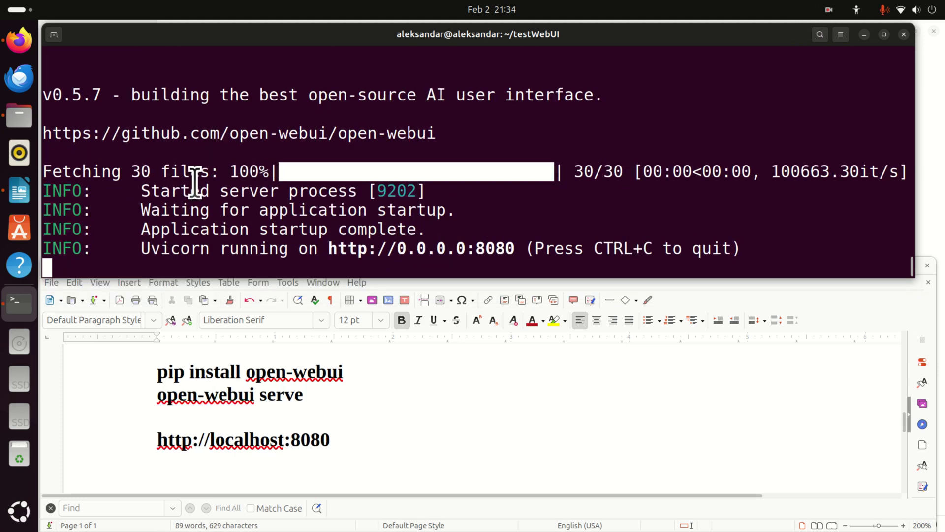
scroll(194, 185, "up", 3)
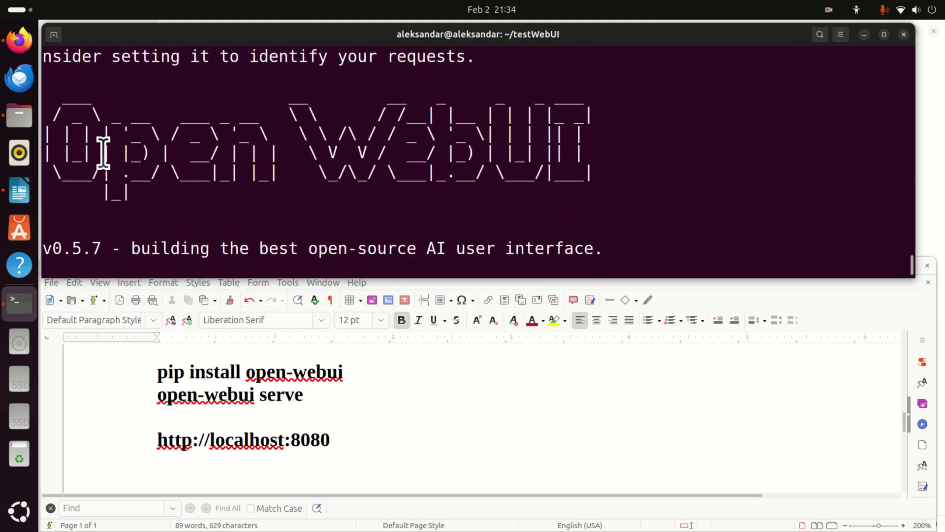
scroll(465, 145, "down", 3)
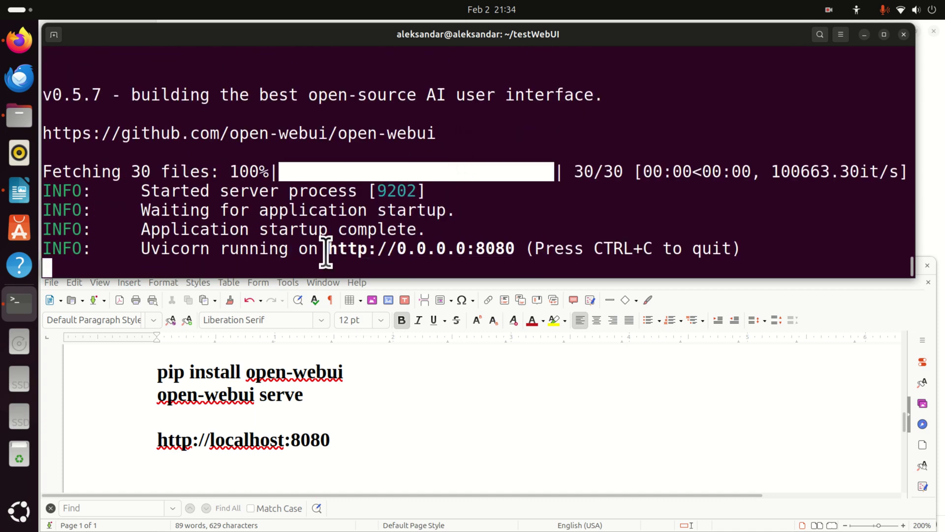
left_click_drag(335, 439, 154, 440)
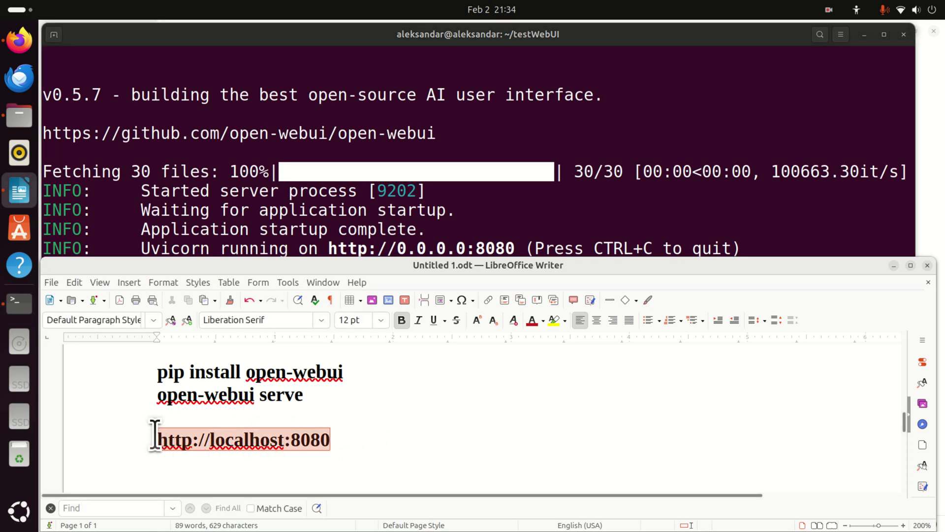
right_click(191, 438)
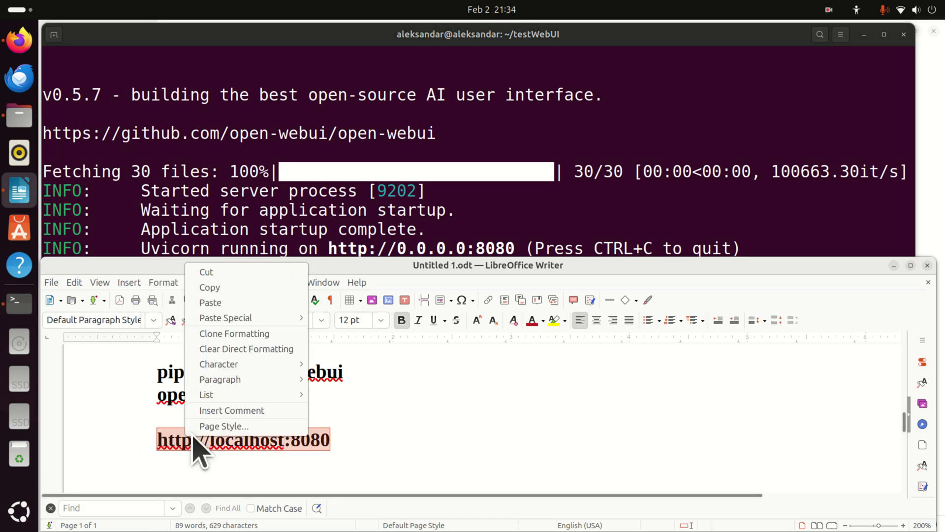
left_click(238, 291)
left_click(20, 43)
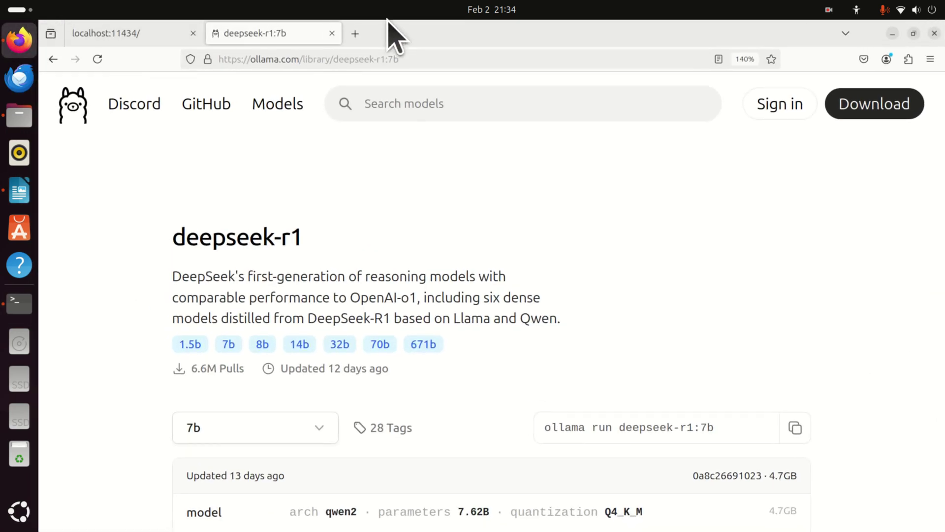
left_click(355, 33)
right_click(350, 58)
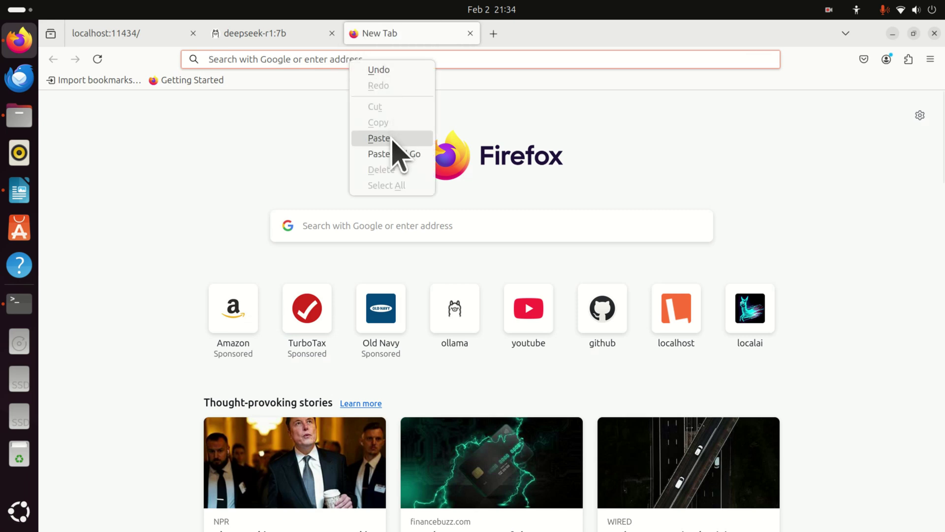
left_click(379, 138)
key("Return")
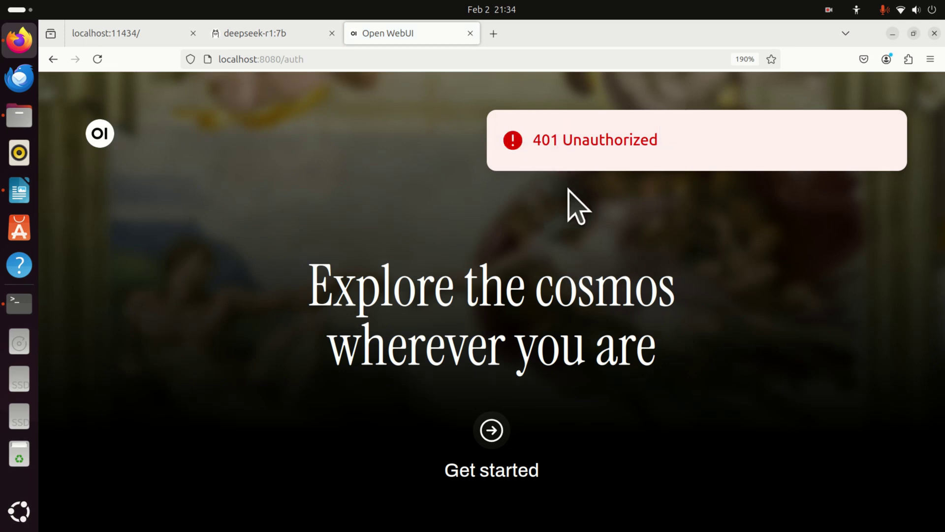
Create the Open WebUI admin account by entering a name, email and password.
left_click(491, 430)
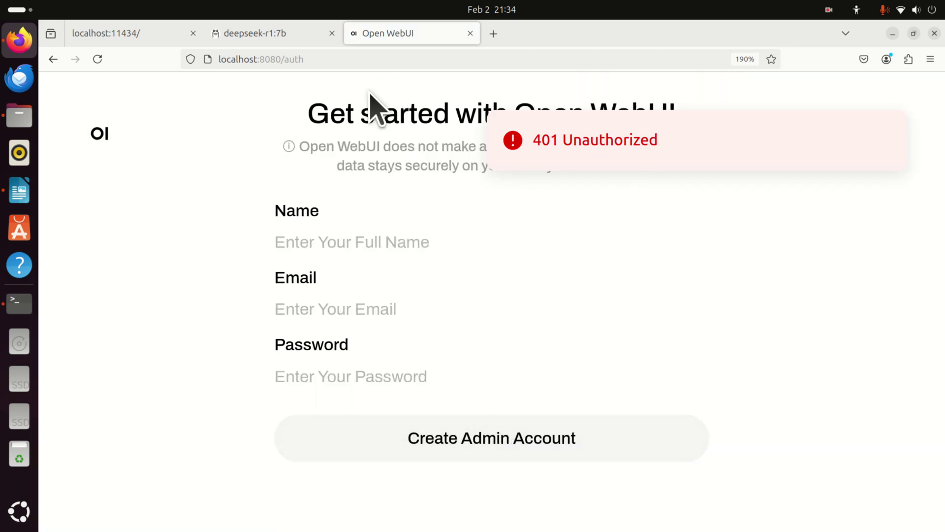
left_click(370, 242)
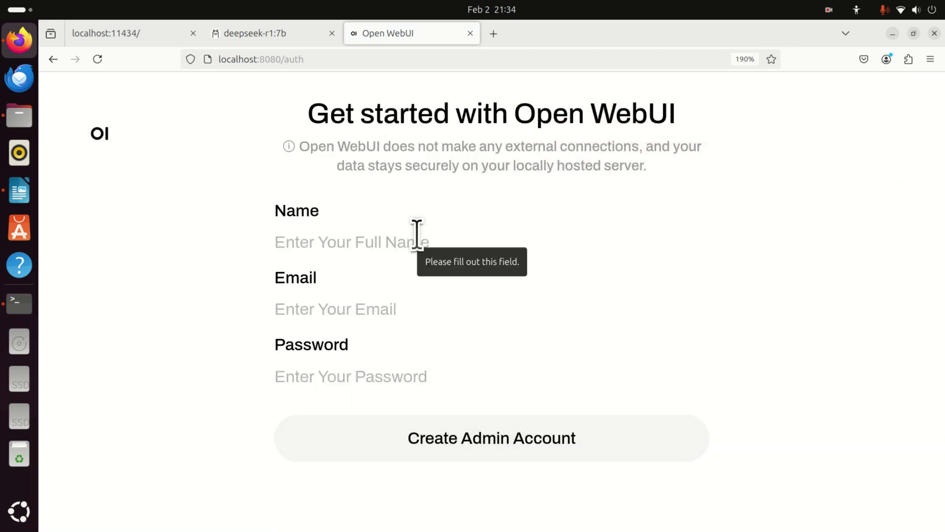
type("Alex")
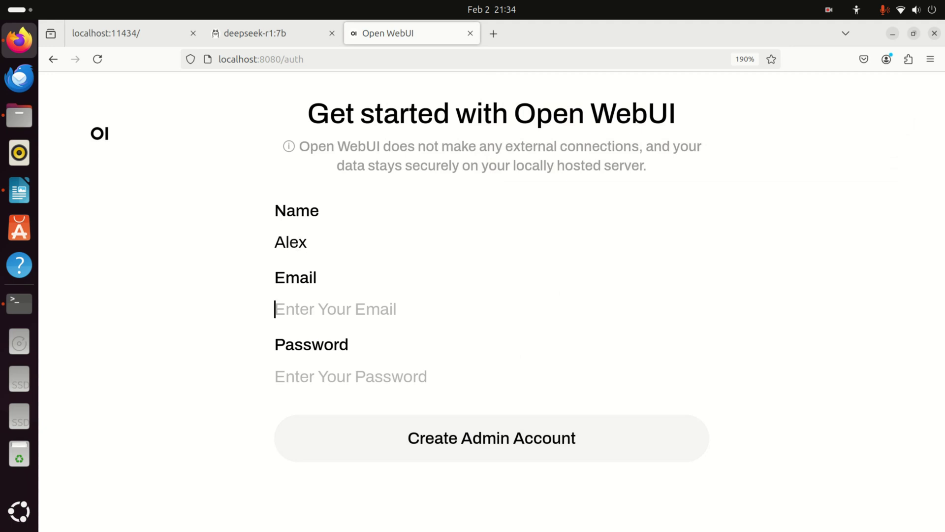
key("Tab")
type("a")
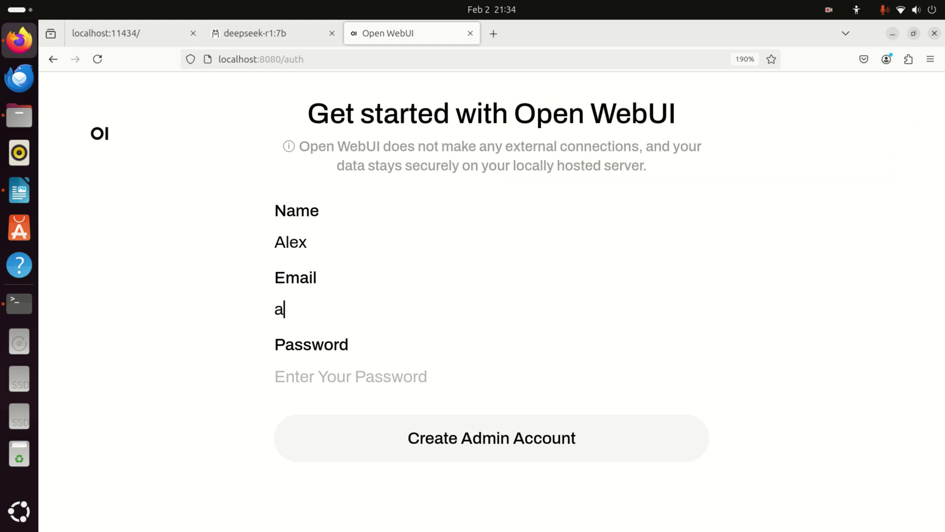
key("BackSpace")
type("mlk")
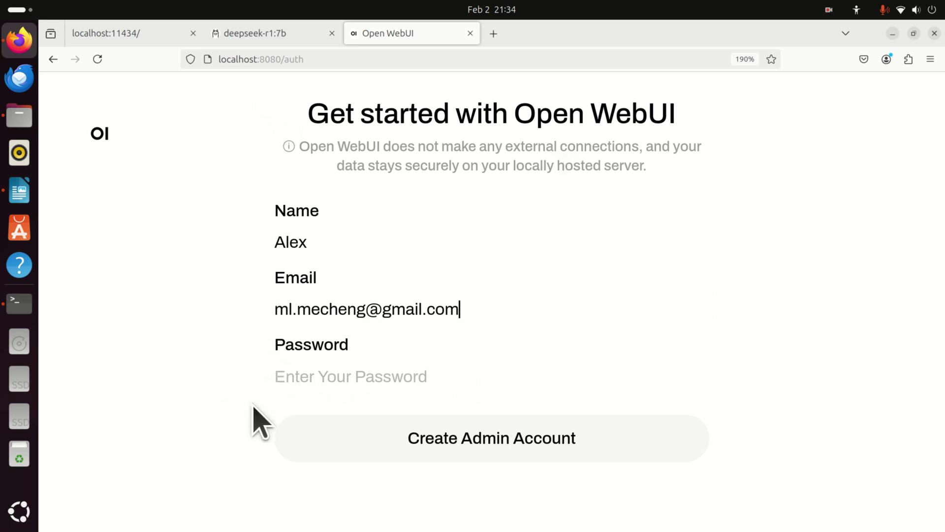
left_click(330, 375)
type("•••")
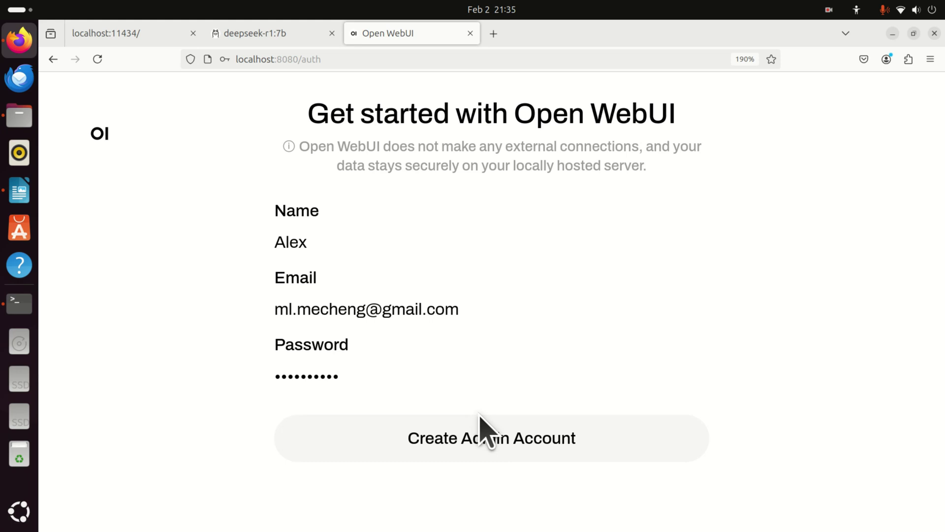
left_click(486, 437)
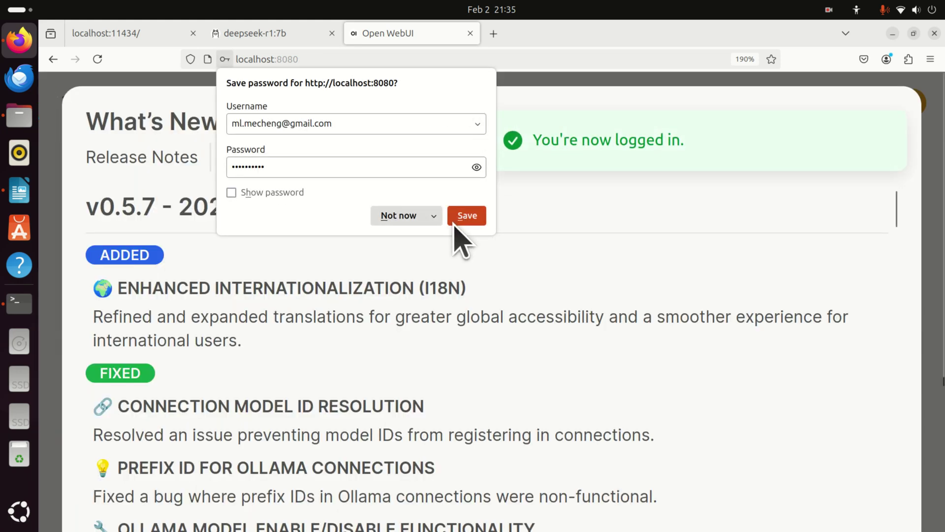
Dismiss the save-password prompt and release notes, then select deepseek-r1:7b as the chat model.
left_click(402, 217)
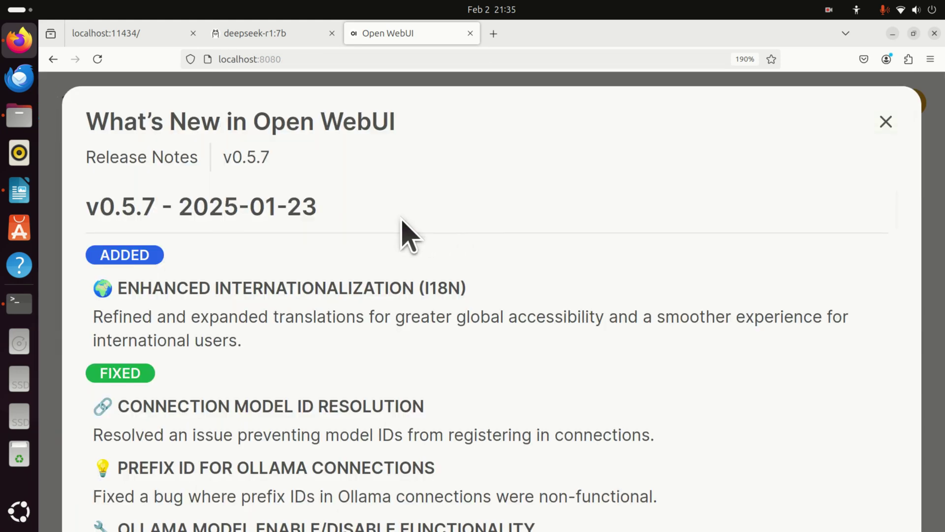
left_click(885, 122)
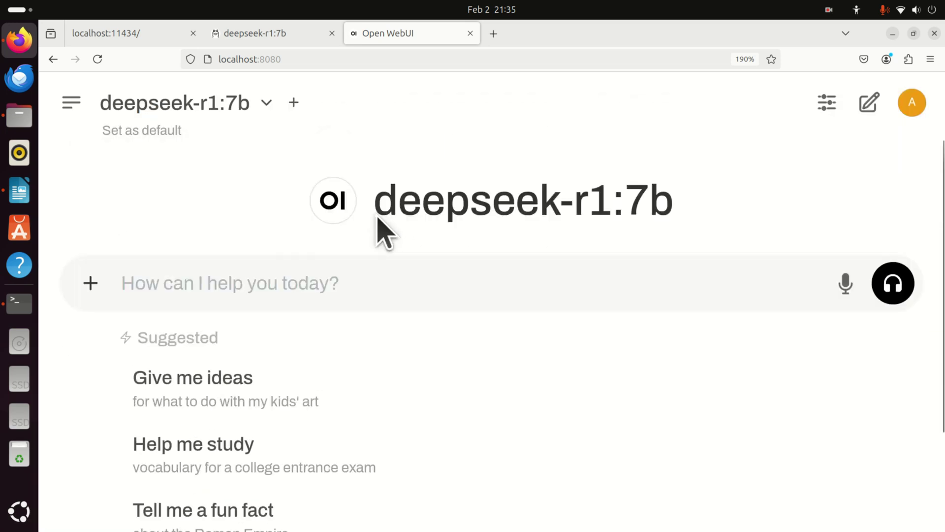
left_click(269, 103)
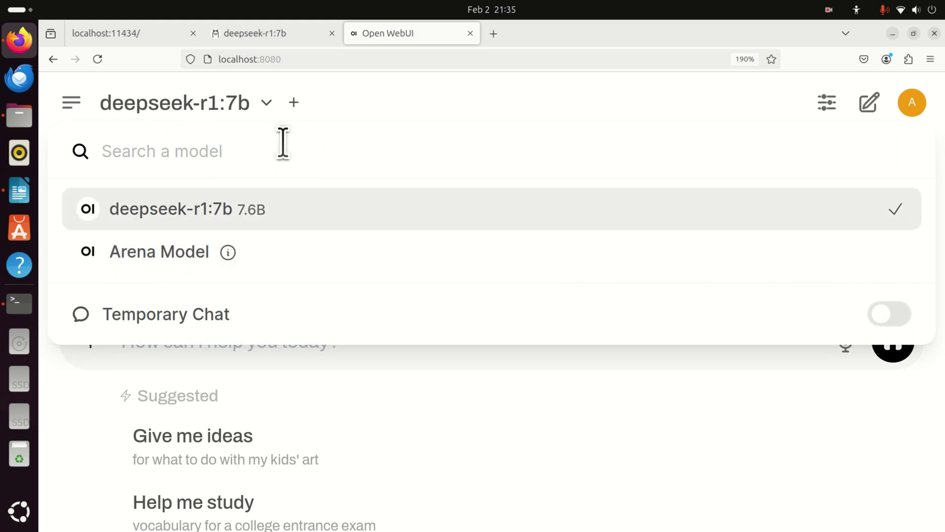
key("ctrl+minus")
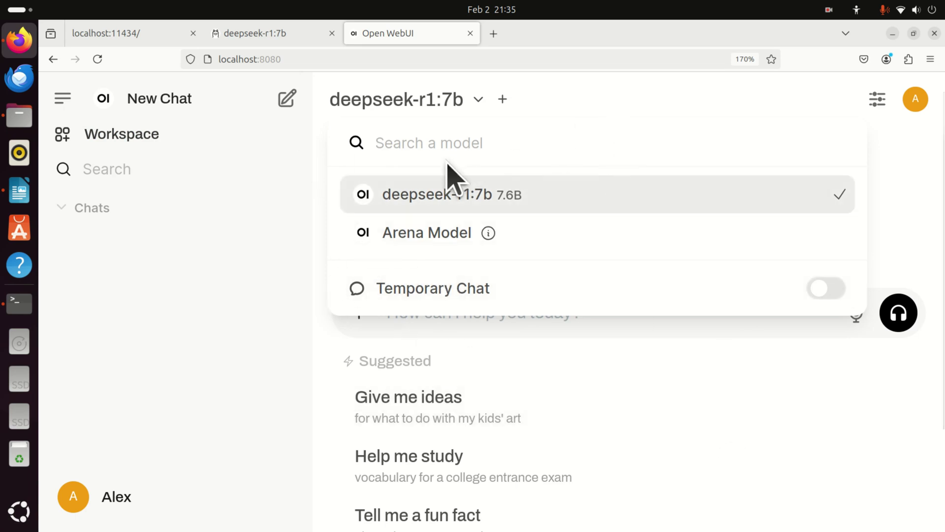
left_click(452, 193)
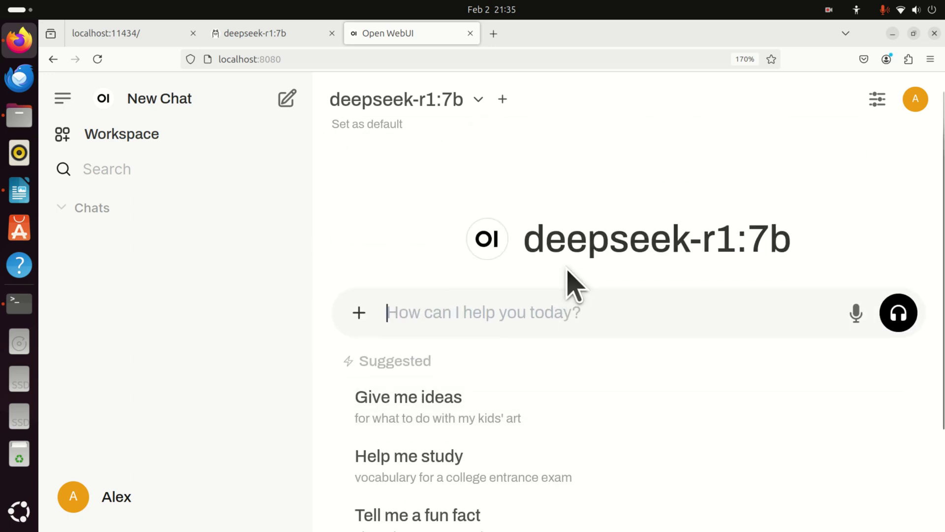
Send 'Who are you?' to deepseek-r1:7b and begin typing the quadratic equation question.
type("Who are you?")
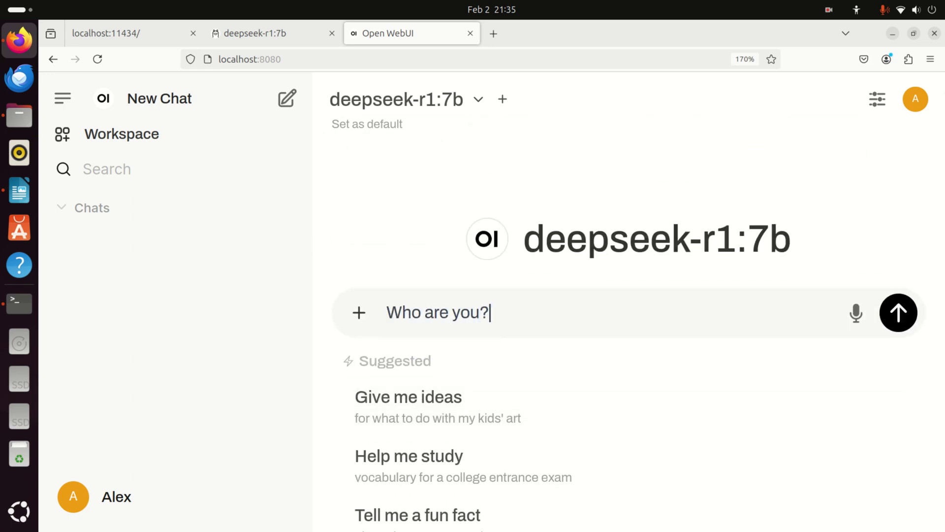
key("Return")
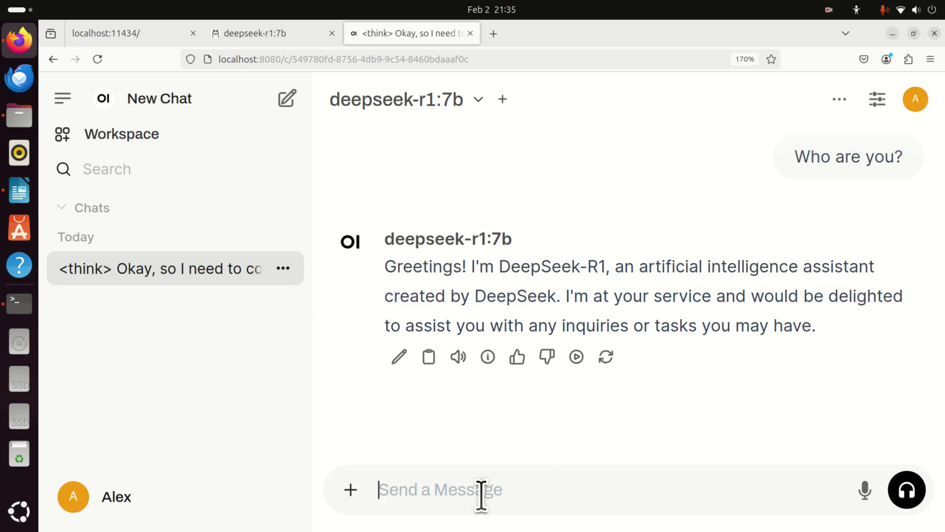
type("H")
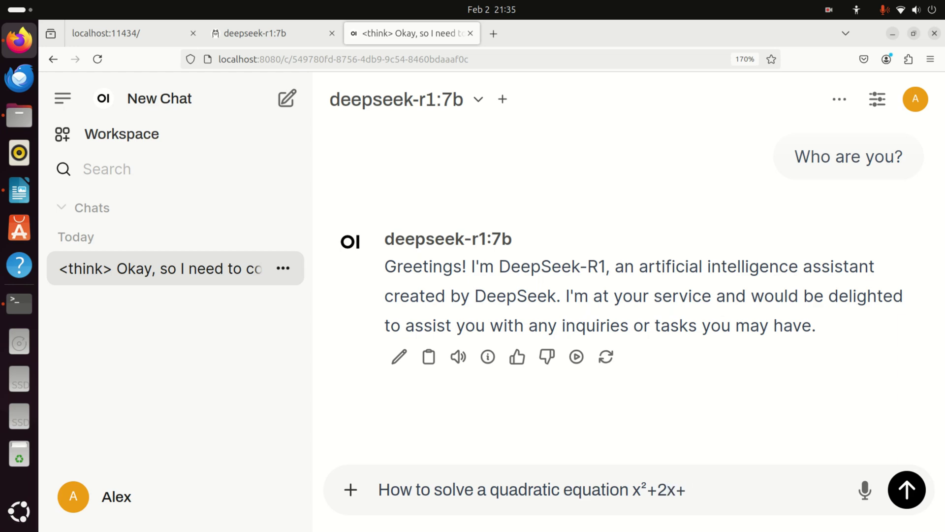
Send the x²+2x+45=0 question and scroll the reply to its final answer x = −1 ± 2√11 i.
key("Return")
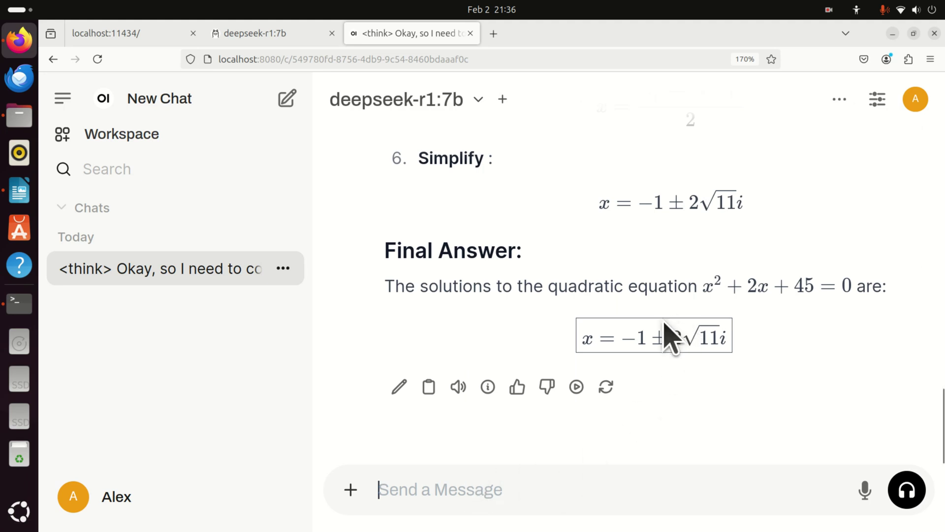
scroll(665, 288, "up", 5)
scroll(665, 310, "down", 4)
scroll(655, 315, "up", 1)
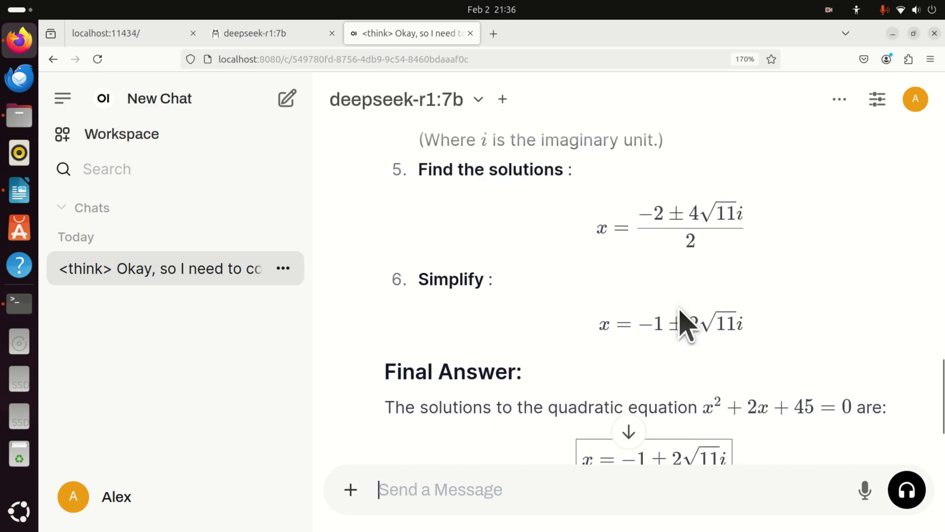
scroll(686, 315, "down", 2)
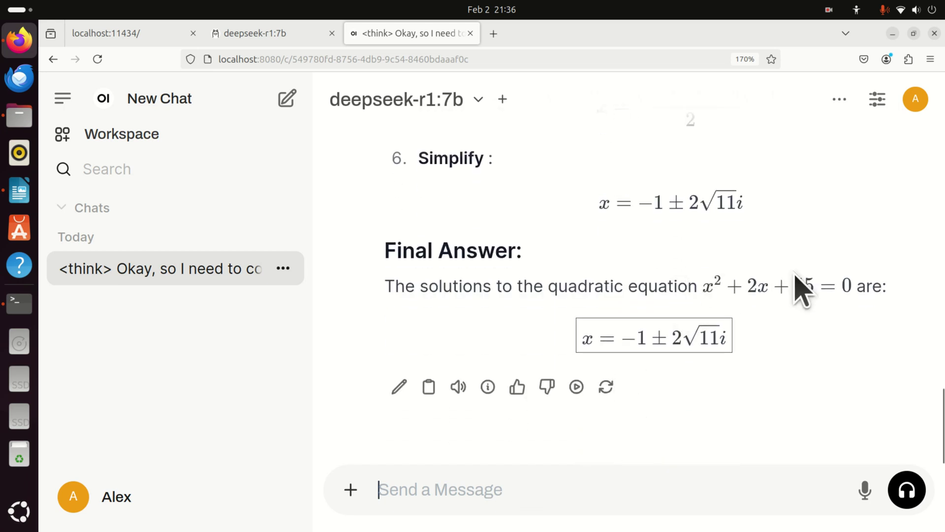